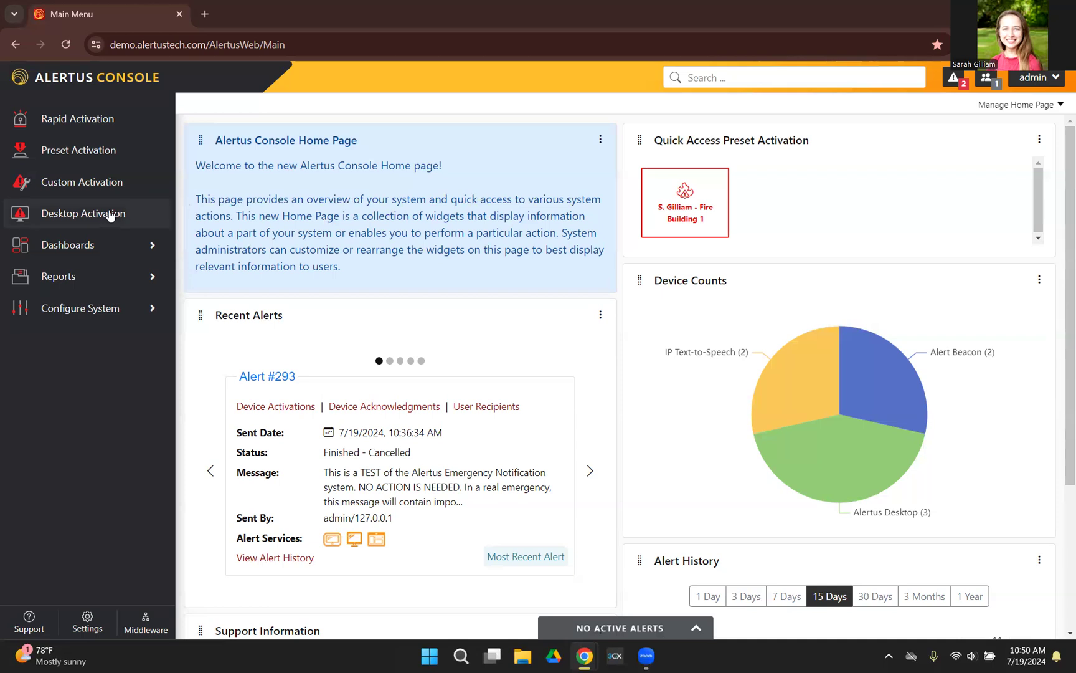
# Step: Open the Desktop Activation page and go to its message composing section
pyautogui.click(64, 217)
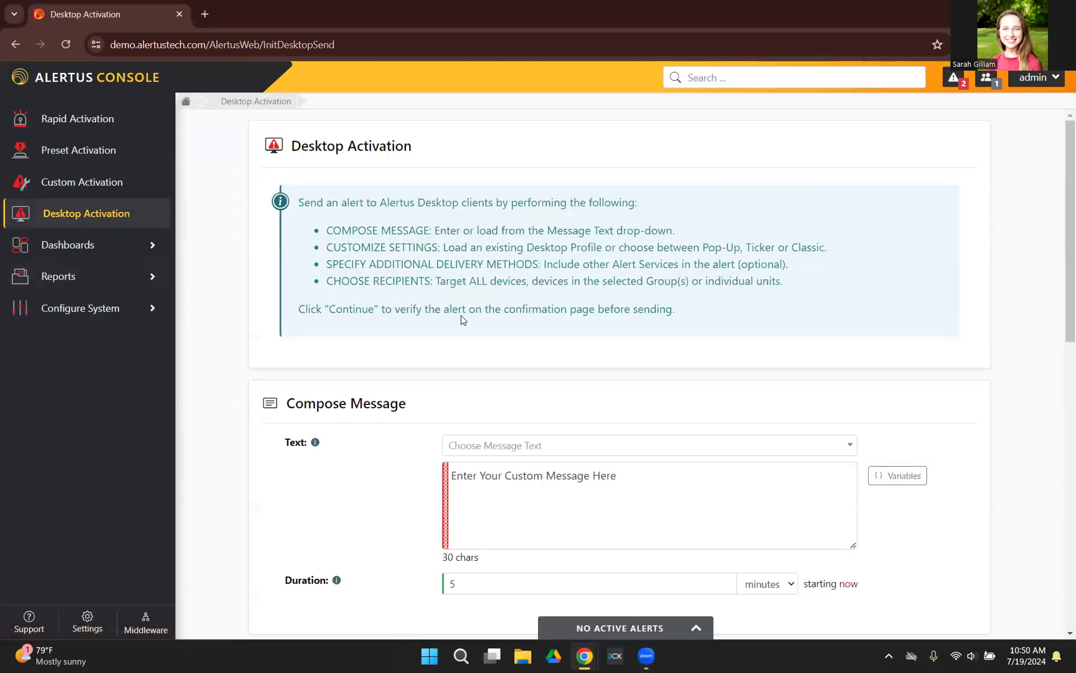
pyautogui.scroll(-2, 457, 321)
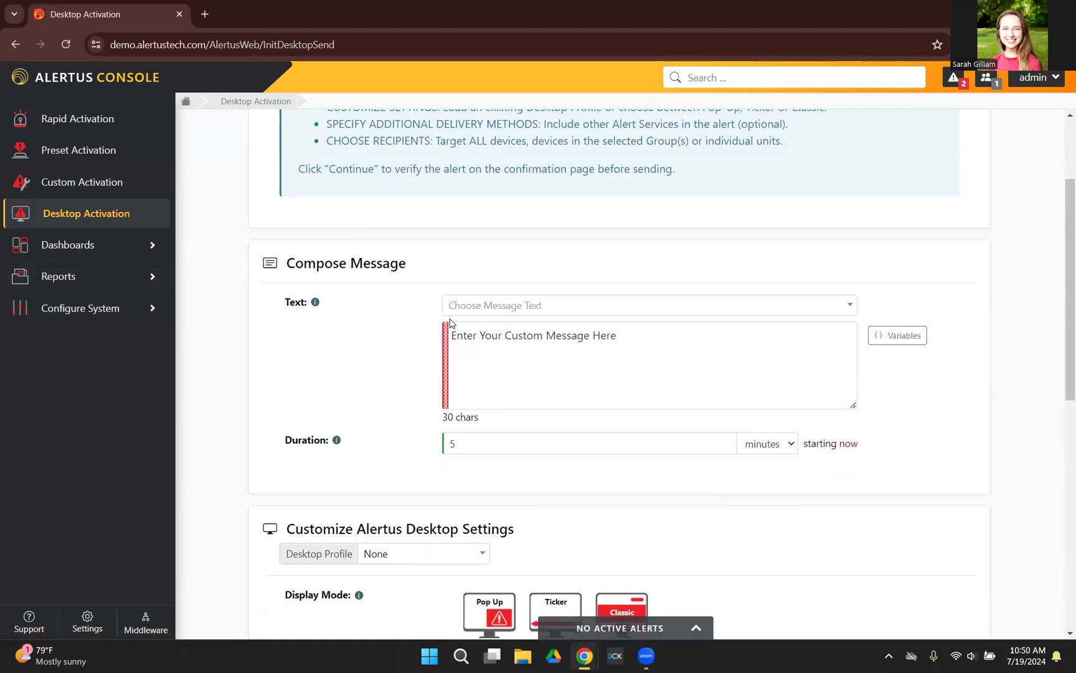
pyautogui.scroll(-1, 452, 322)
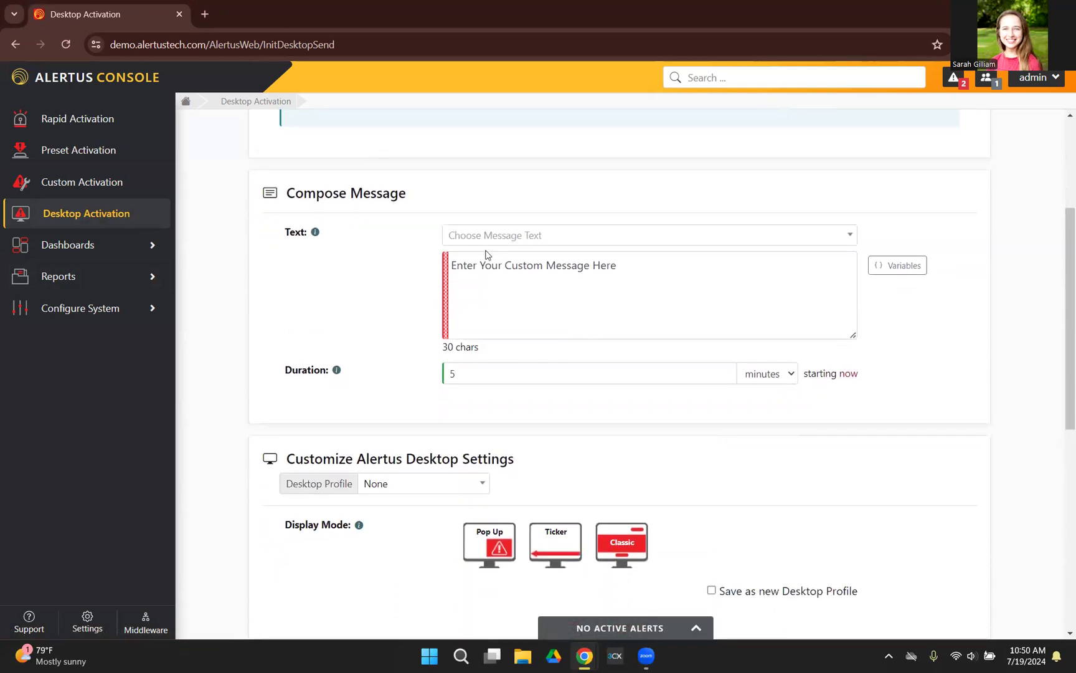
# Step: Browse the message templates, then enter "test" as the custom message text
pyautogui.click(553, 235)
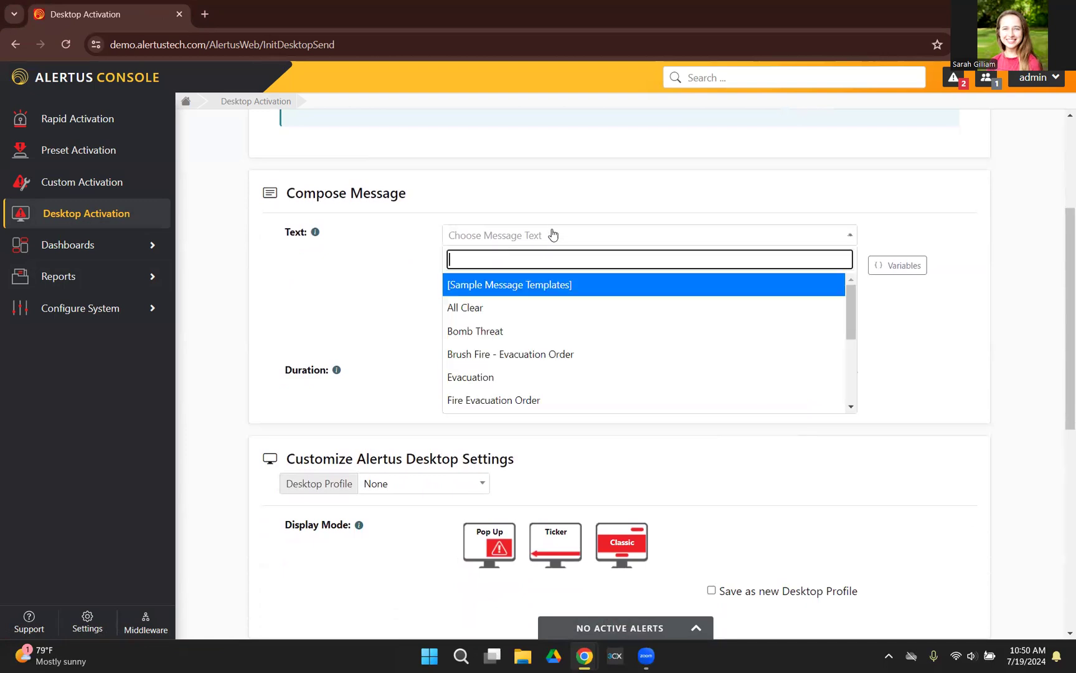
pyautogui.click(353, 298)
pyautogui.click(499, 286)
pyautogui.write('test')
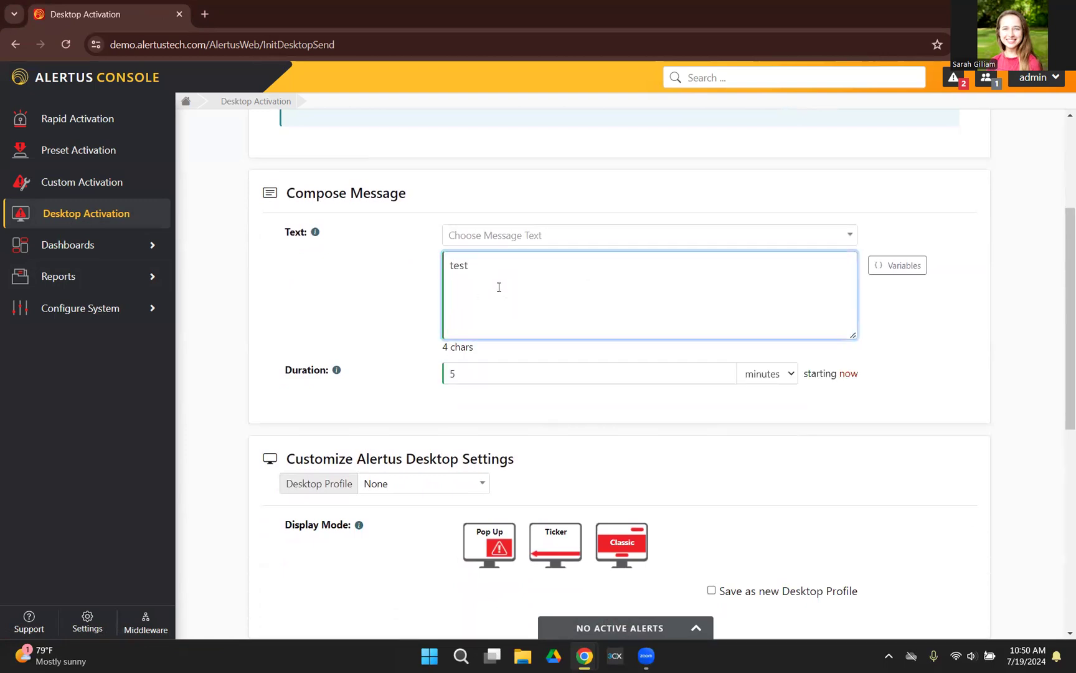
# Step: Find the System Test template by searching for "test" and load it as the alert message
pyautogui.click(534, 235)
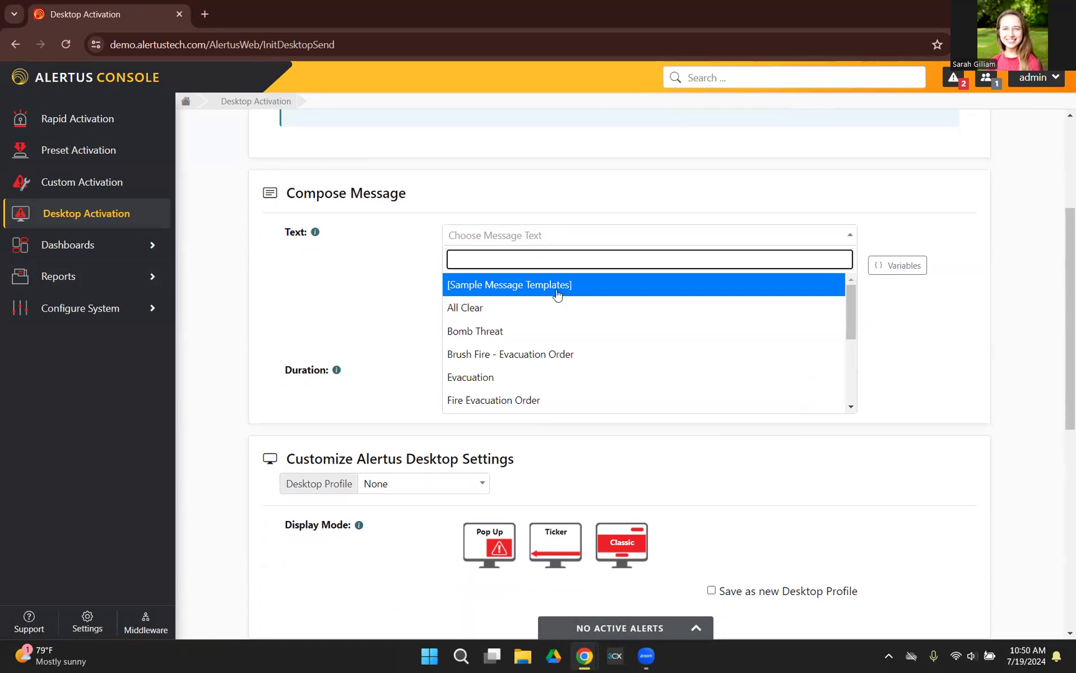
pyautogui.scroll(-1, 566, 308)
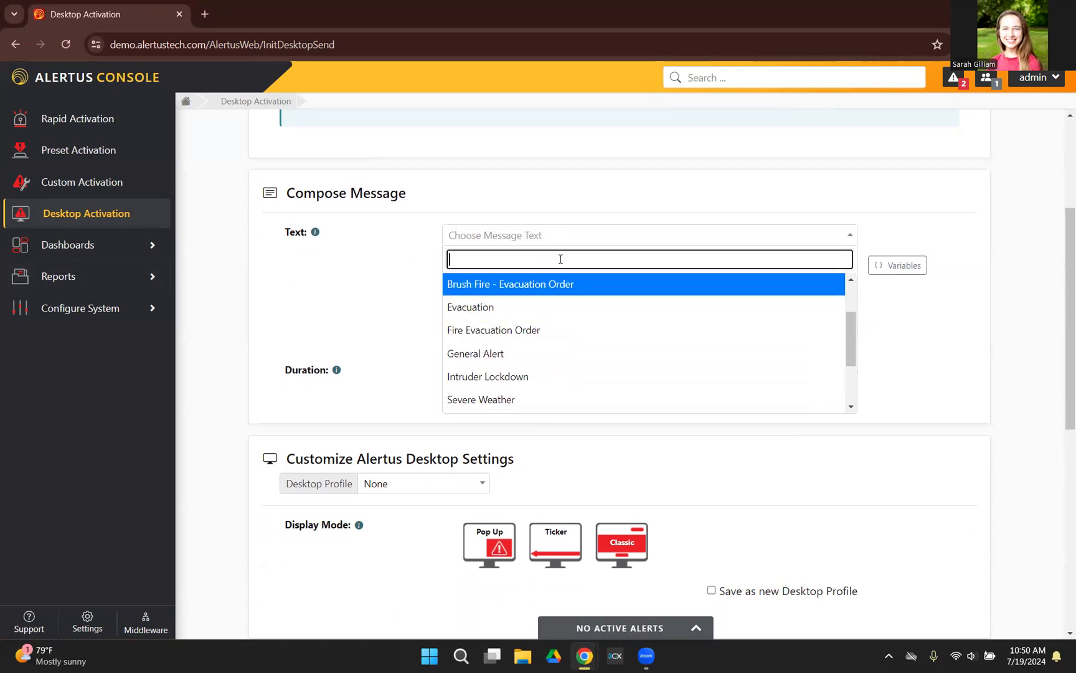
pyautogui.write('test')
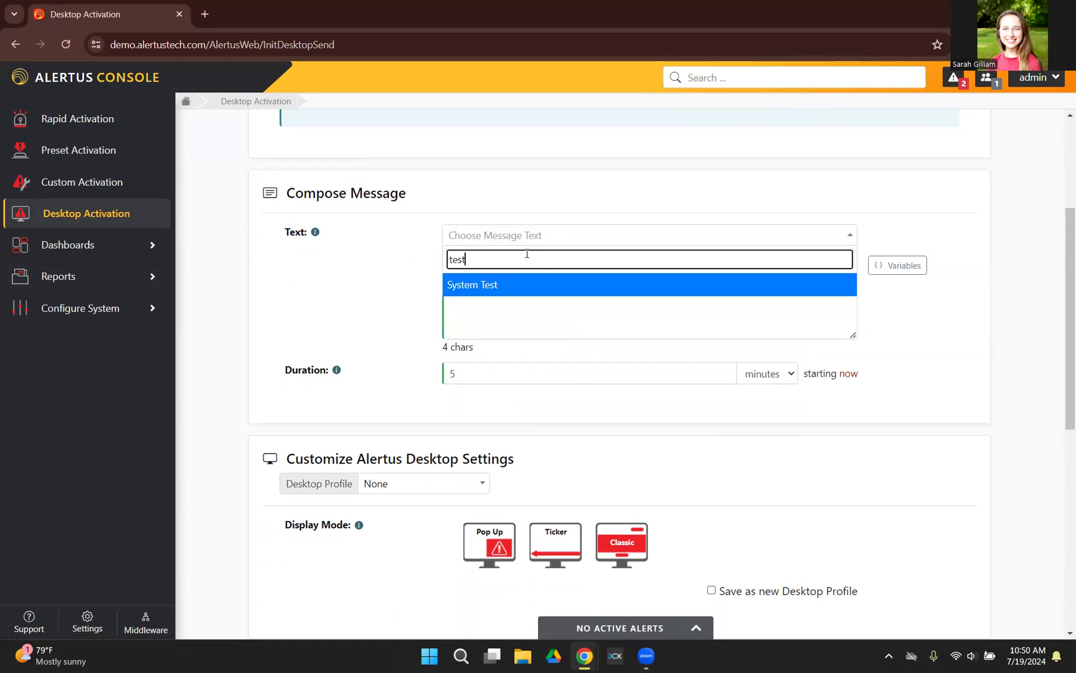
pyautogui.click(533, 284)
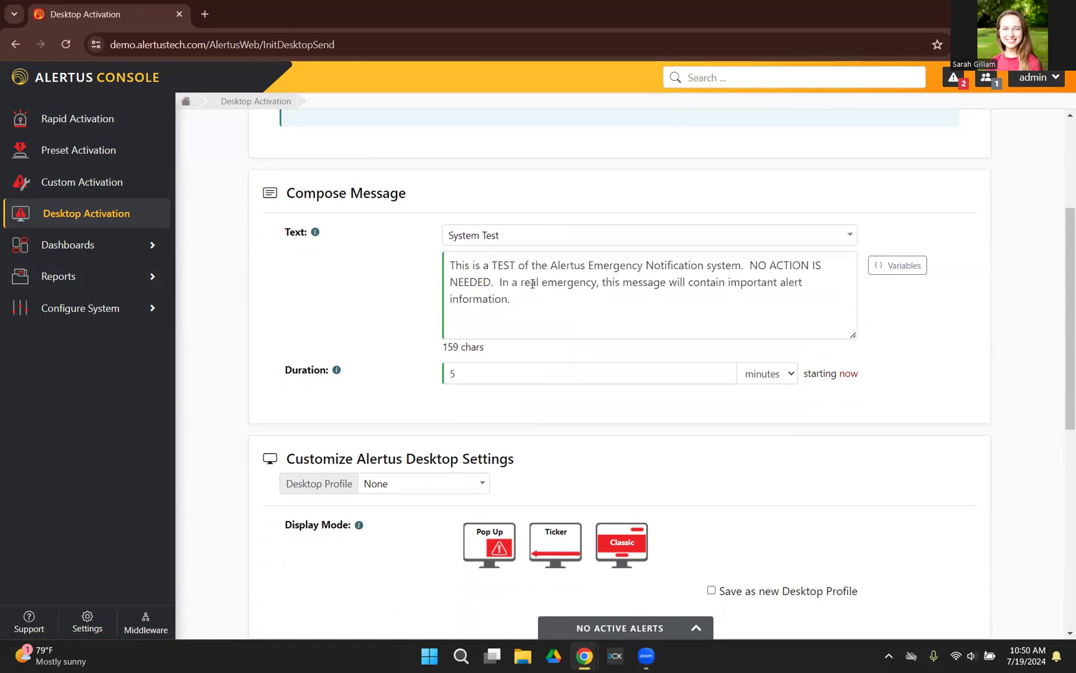
pyautogui.click(533, 298)
pyautogui.write('agai')
pyautogui.press('BackSpace')
pyautogui.press('BackSpace')
pyautogui.press('BackSpace')
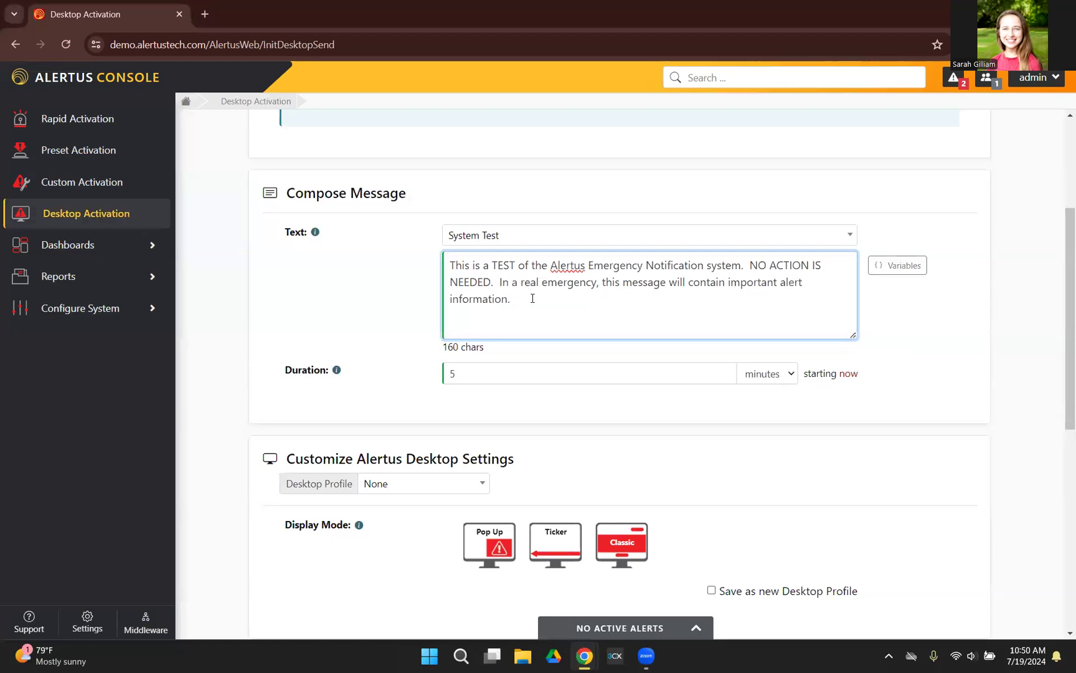
# Step: Set the alert duration to 15, keeping minutes as the unit
pyautogui.scroll(-1, 533, 299)
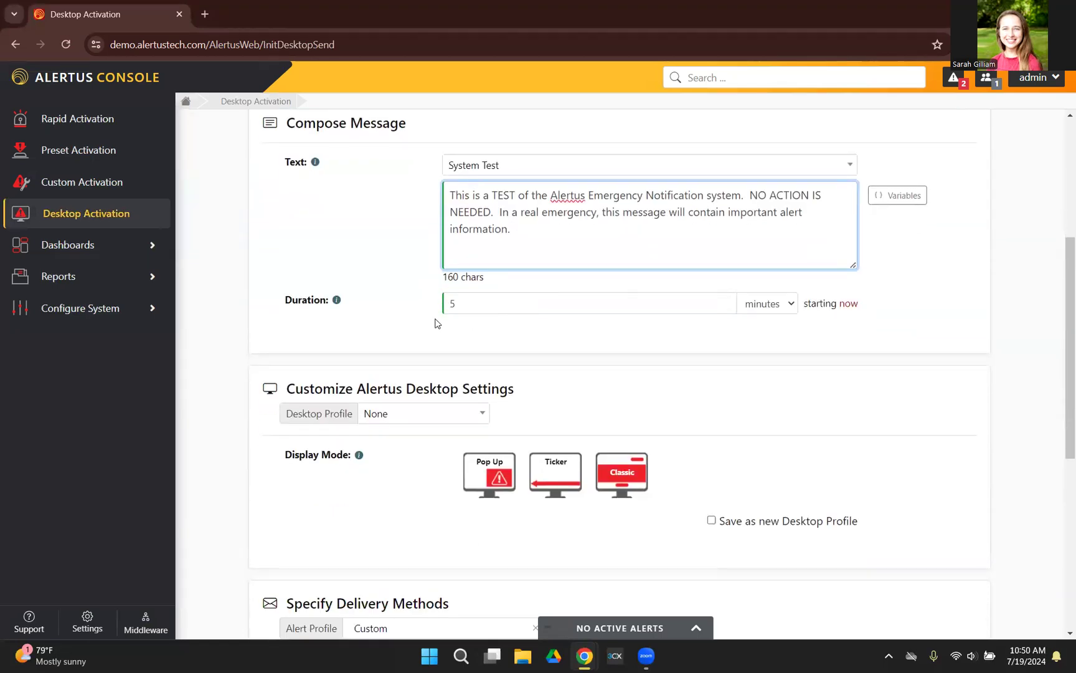
pyautogui.click(675, 306)
pyautogui.press('BackSpace')
pyautogui.write('1')
pyautogui.click(762, 304)
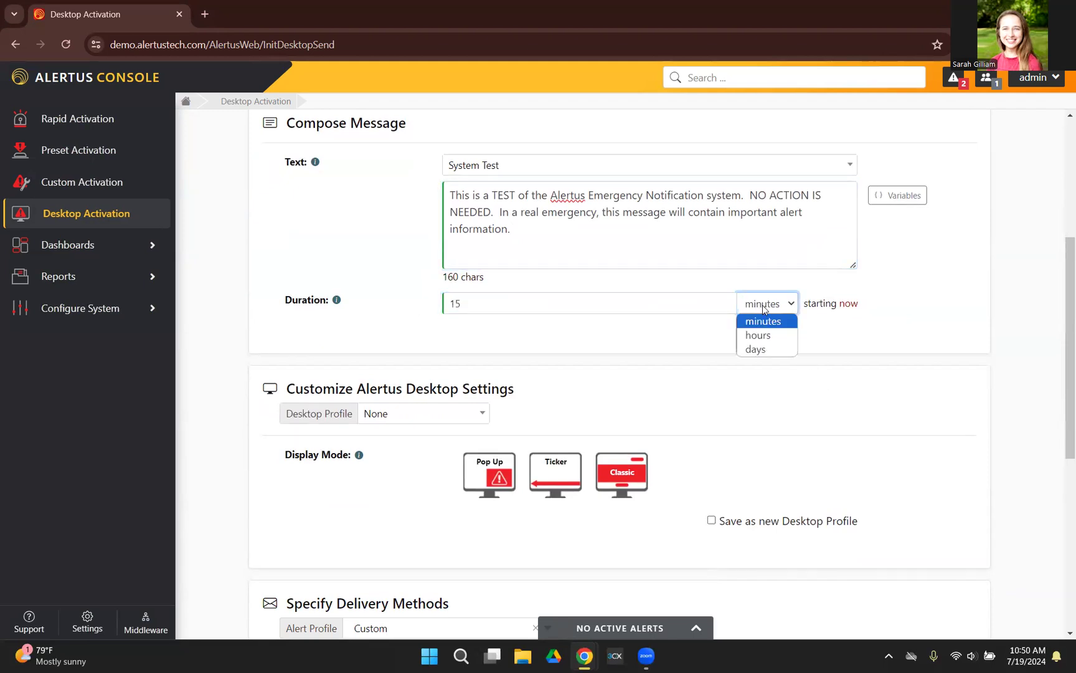
pyautogui.click(829, 342)
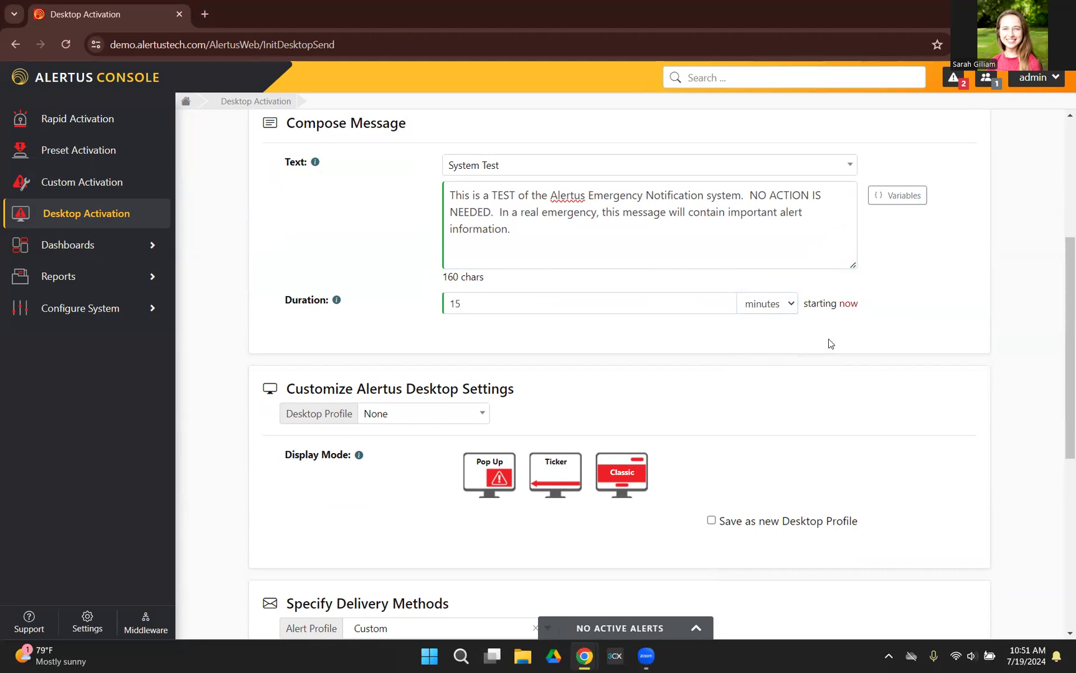
# Step: Try scheduling the alert for 07/24/2024 11:01 with a repeat by weeks, and close the schedule without setting it
pyautogui.click(851, 305)
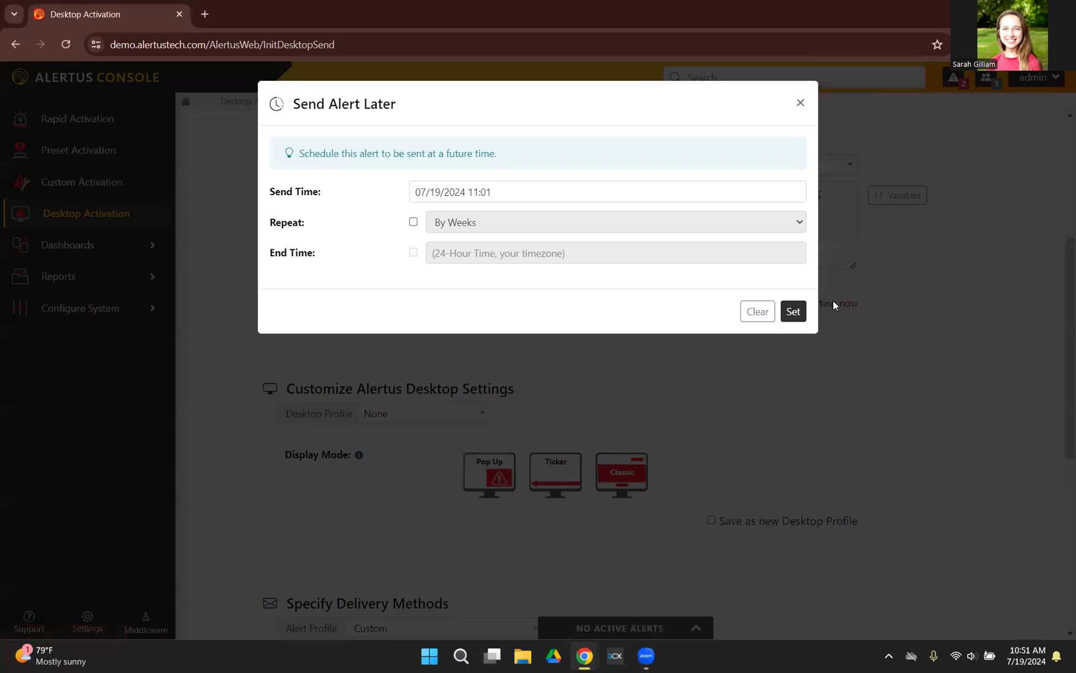
pyautogui.click(557, 195)
pyautogui.click(506, 352)
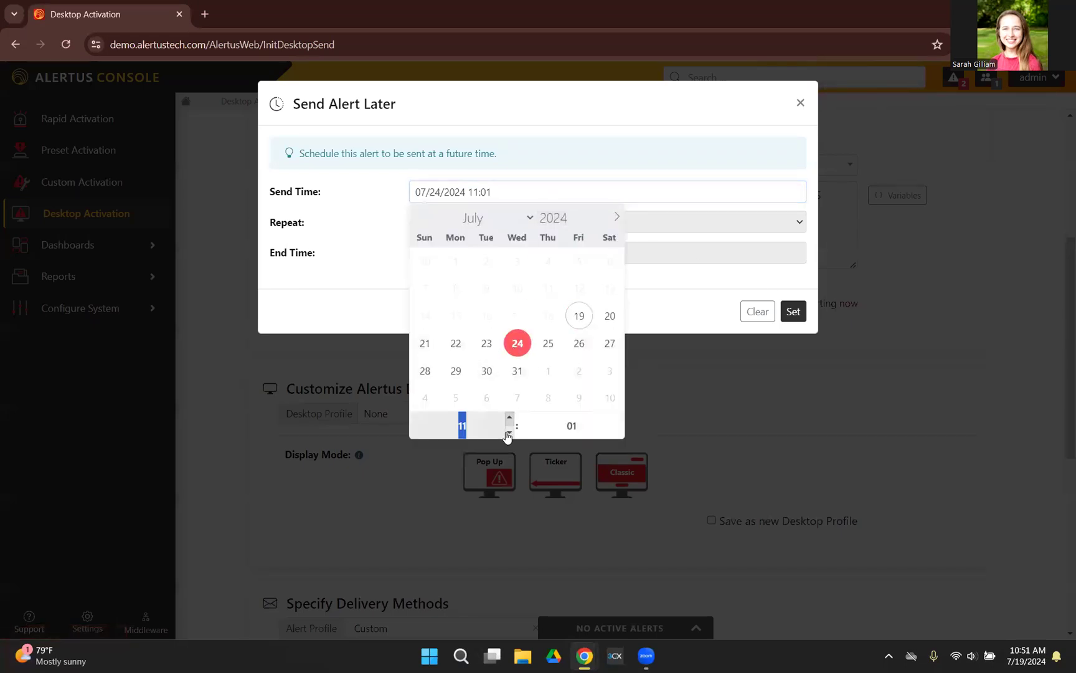
pyautogui.click(625, 168)
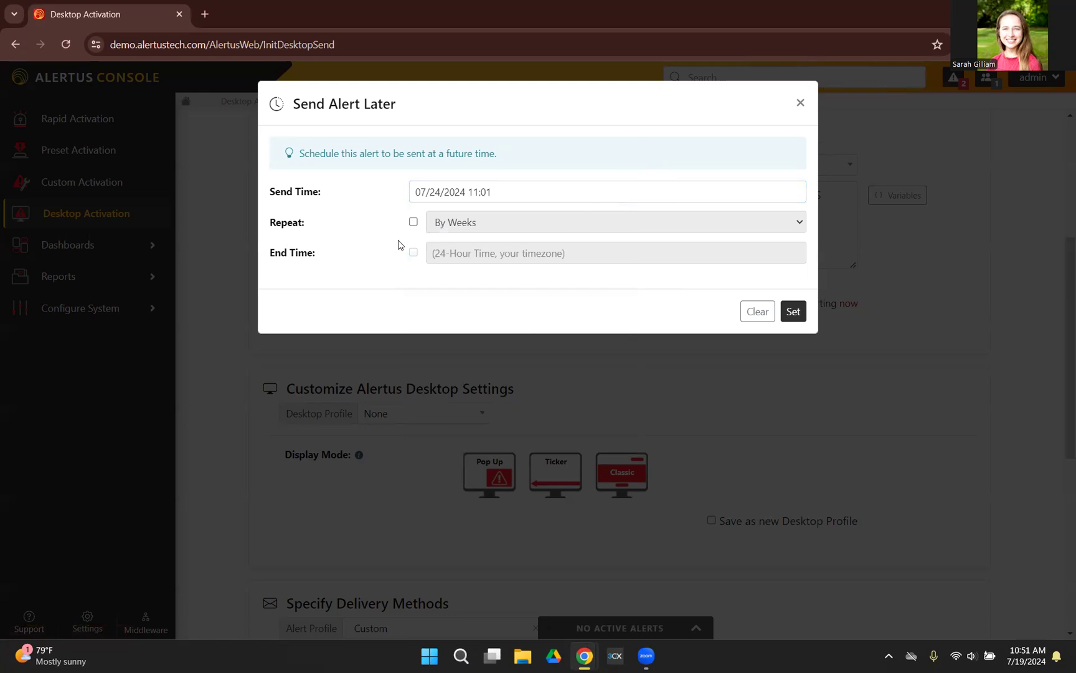
pyautogui.click(413, 222)
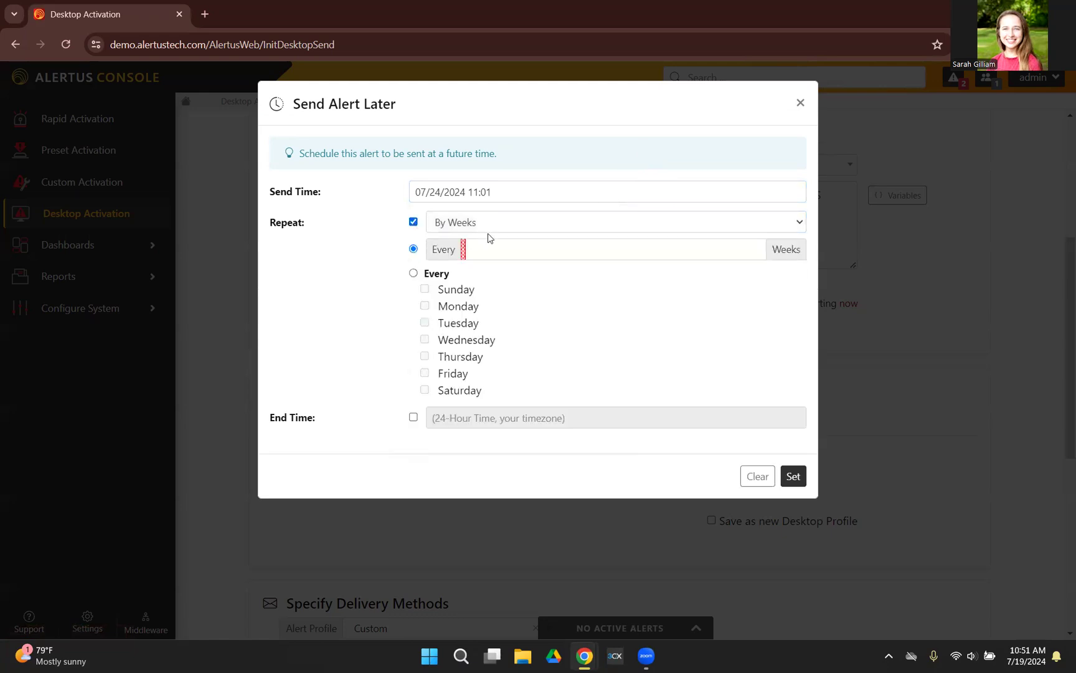
pyautogui.click(551, 224)
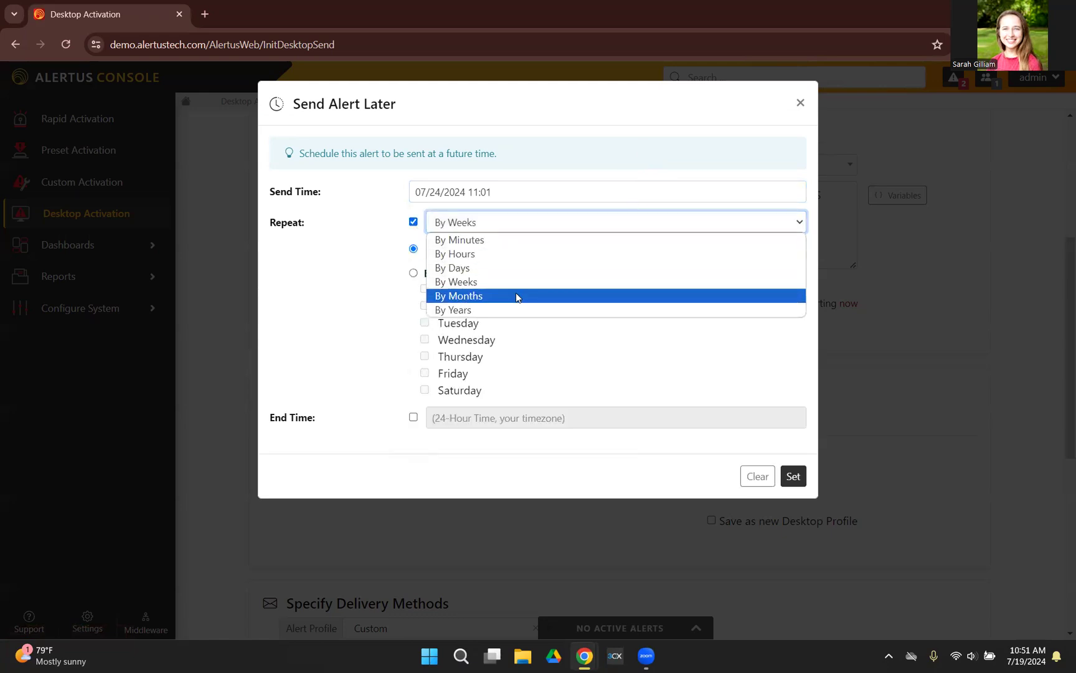
pyautogui.click(334, 304)
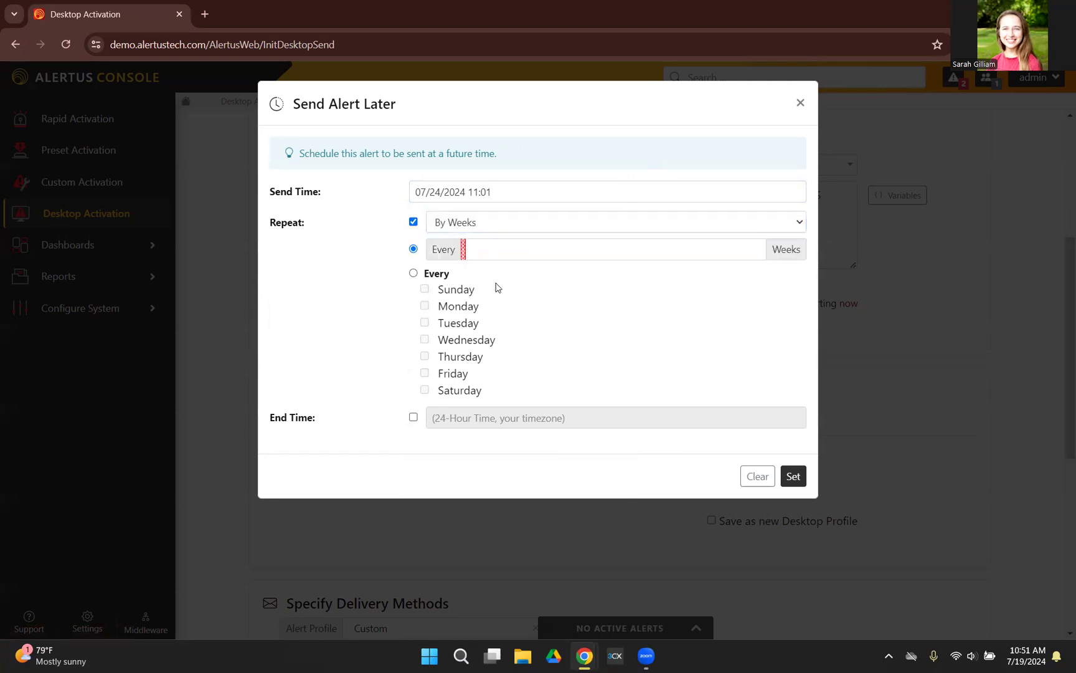
pyautogui.click(799, 104)
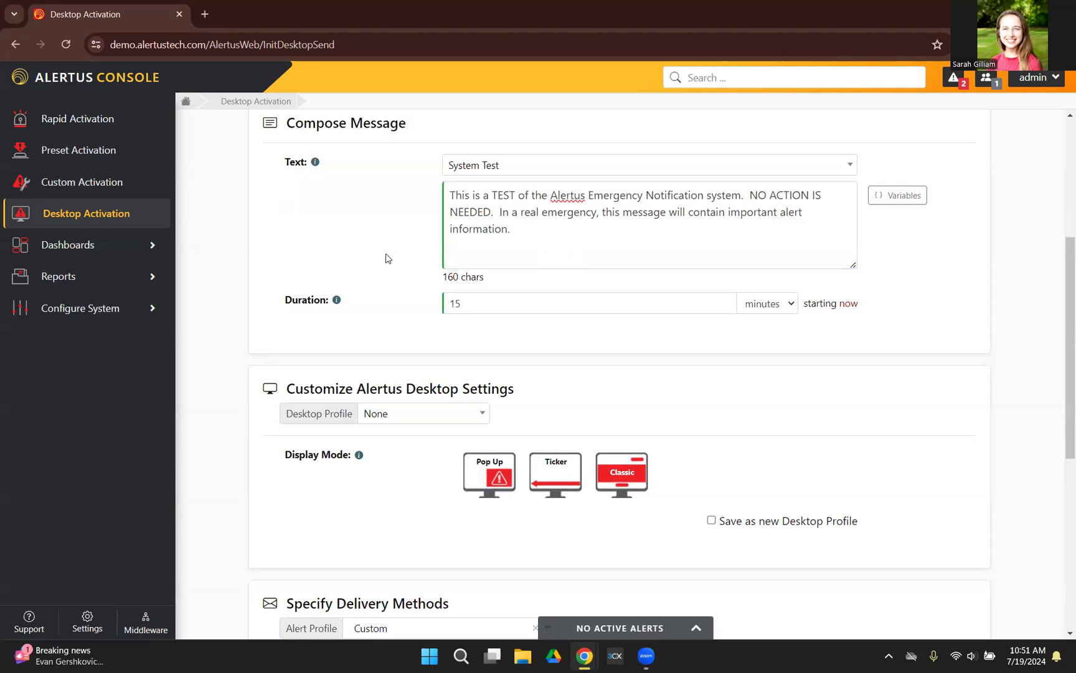
# Step: Choose the Pop Up display mode and preview several of its templates, including Classic
pyautogui.scroll(-2, 386, 258)
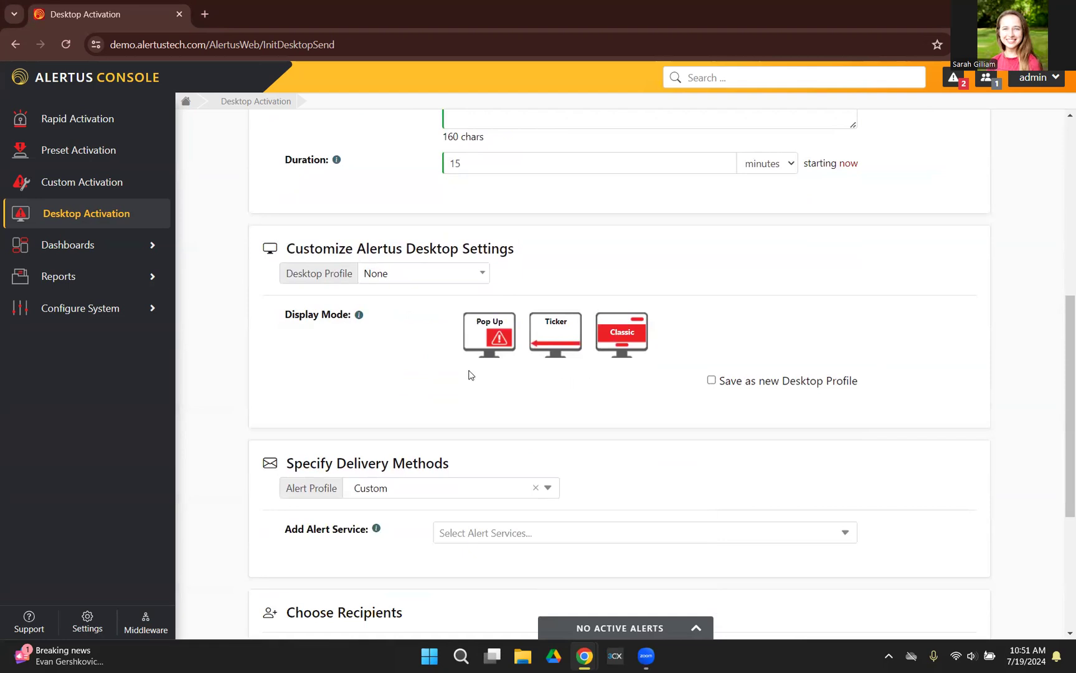
pyautogui.click(488, 341)
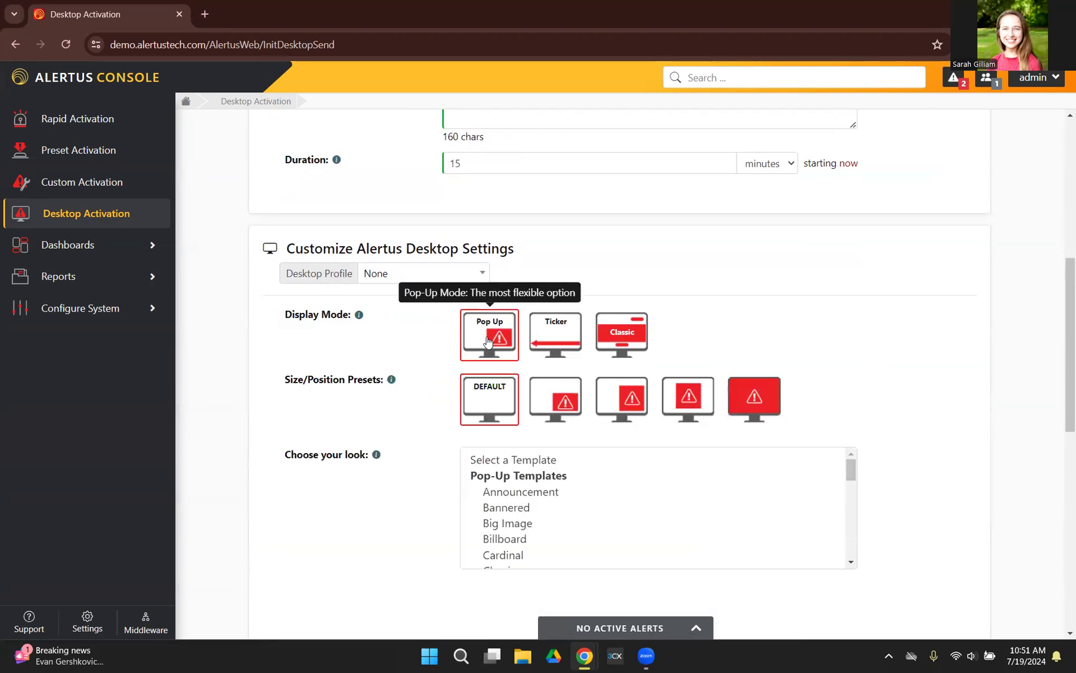
pyautogui.scroll(-1, 584, 339)
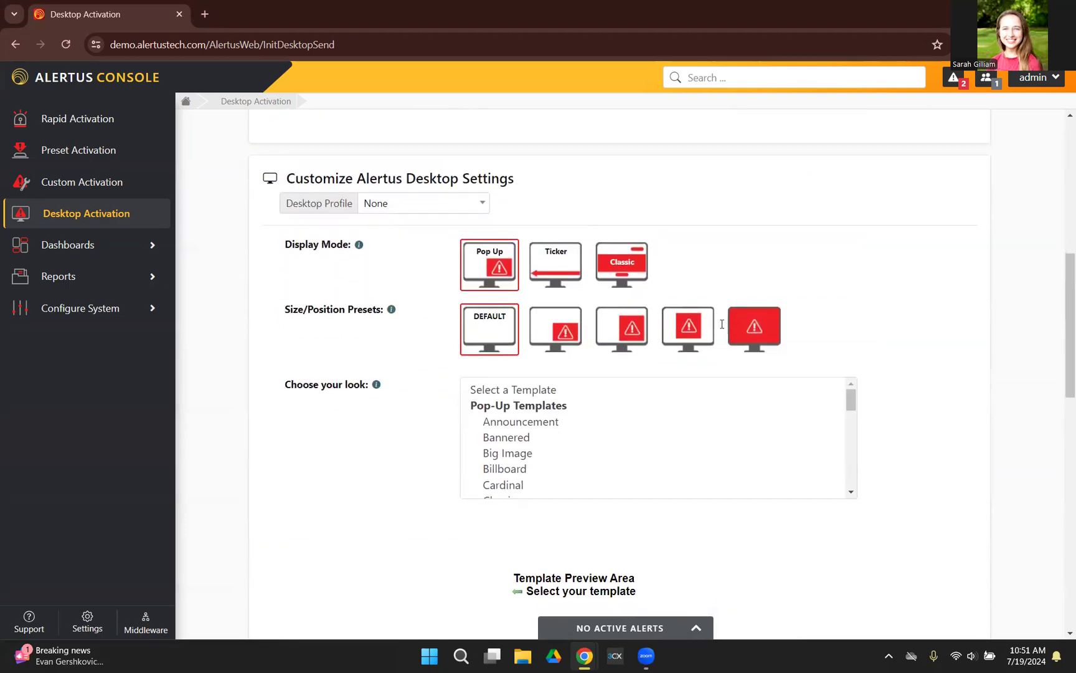
pyautogui.scroll(-1, 623, 361)
pyautogui.click(524, 379)
pyautogui.scroll(-2, 536, 368)
pyautogui.click(507, 364)
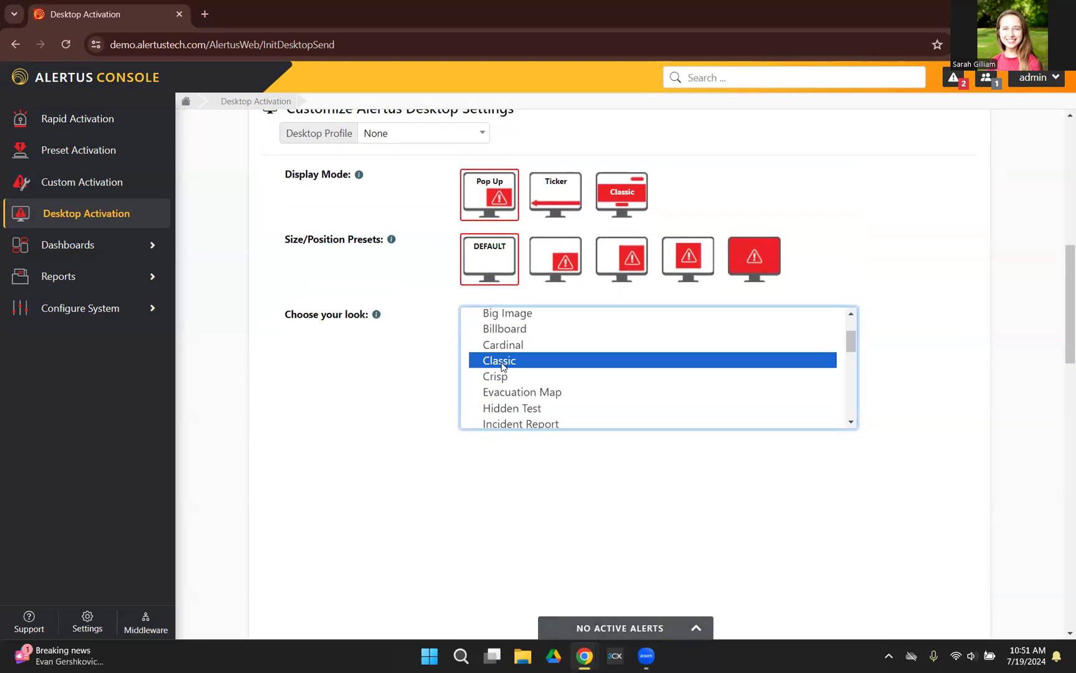
pyautogui.scroll(-1, 636, 408)
pyautogui.click(526, 389)
pyautogui.scroll(-2, 598, 398)
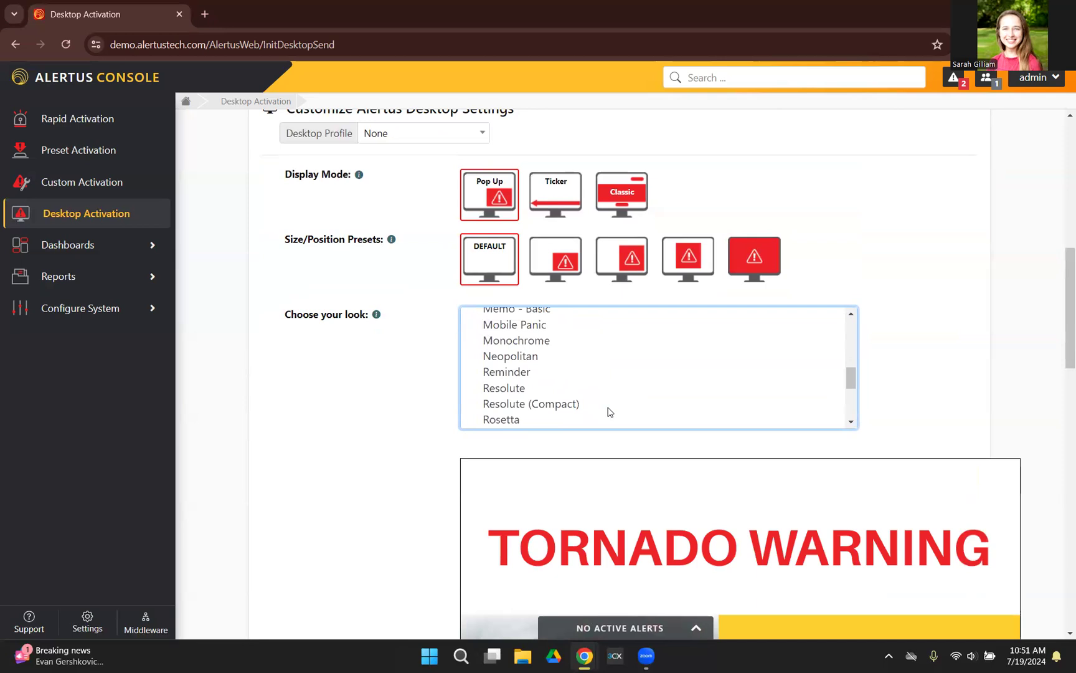
pyautogui.scroll(-2, 710, 467)
pyautogui.scroll(2, 713, 455)
# Step: Try the Ticker display mode, and switch the alert to the Classic display mode
pyautogui.click(558, 196)
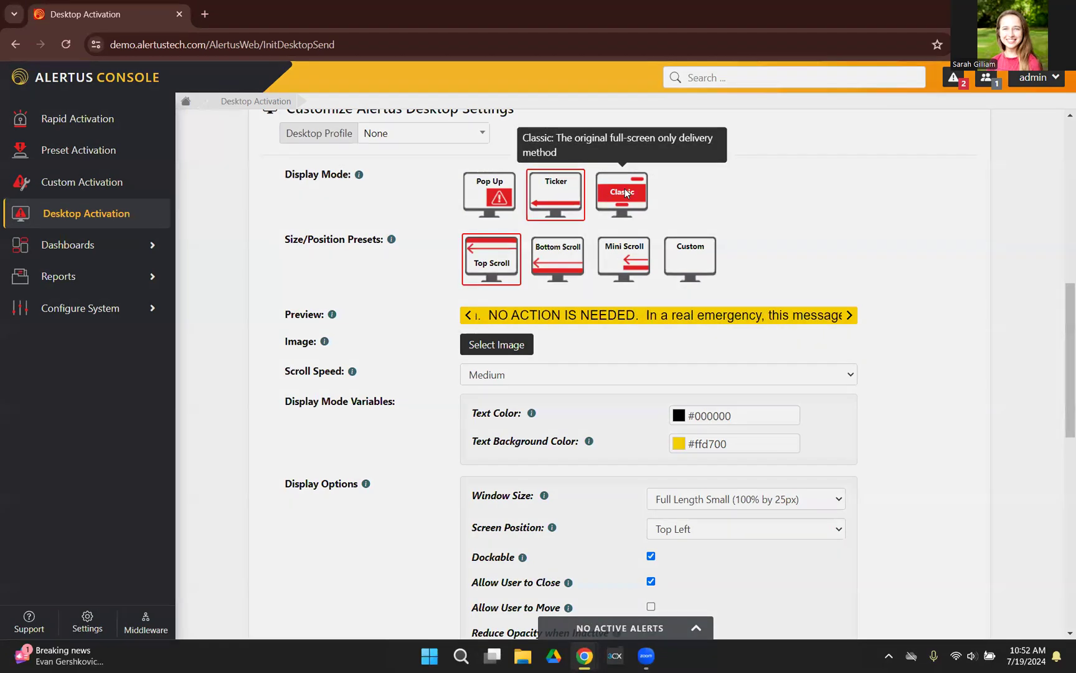
pyautogui.click(625, 193)
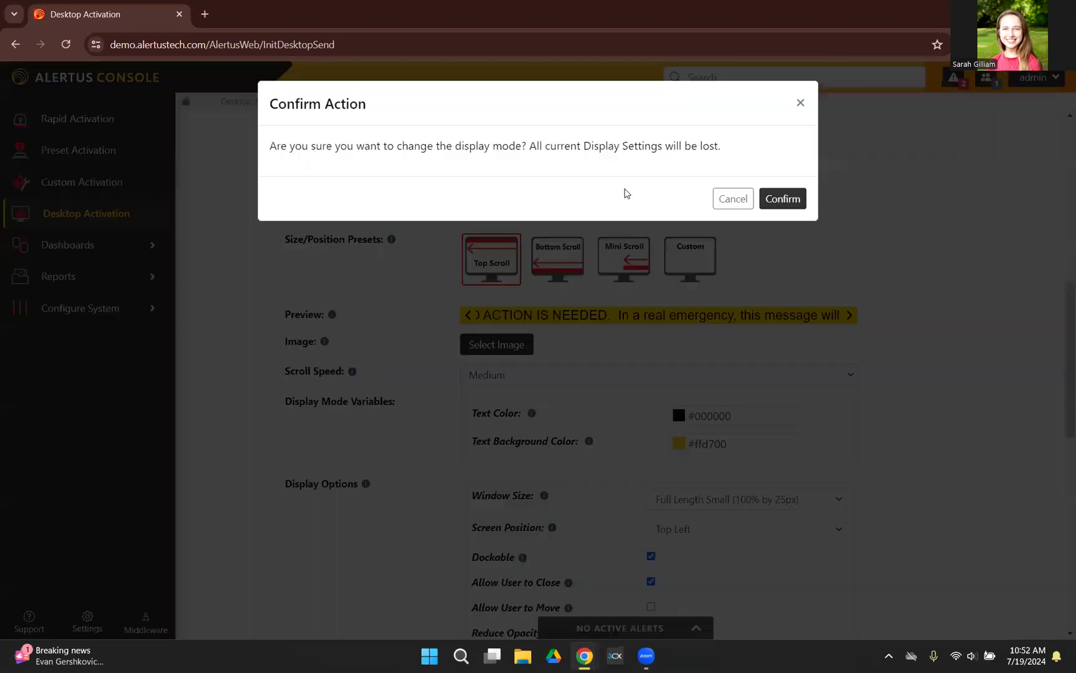
pyautogui.click(782, 198)
# Step: Review the Classic alert preview and expand its Display Mode Variables to examine the customizable settings
pyautogui.scroll(-2, 625, 392)
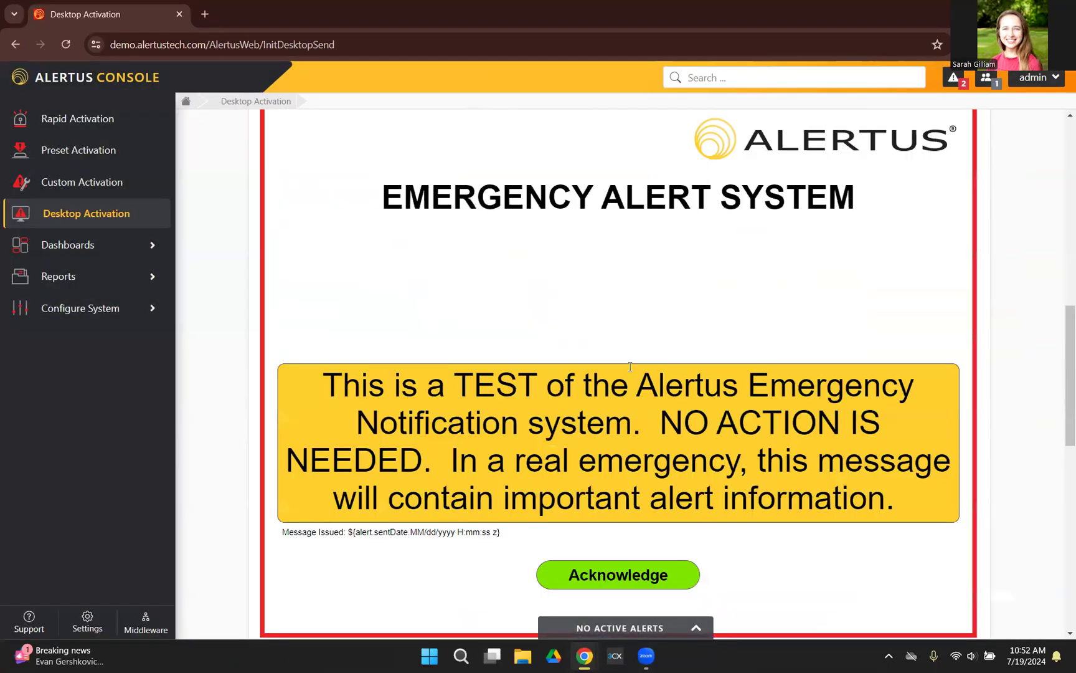
pyautogui.scroll(-2, 631, 366)
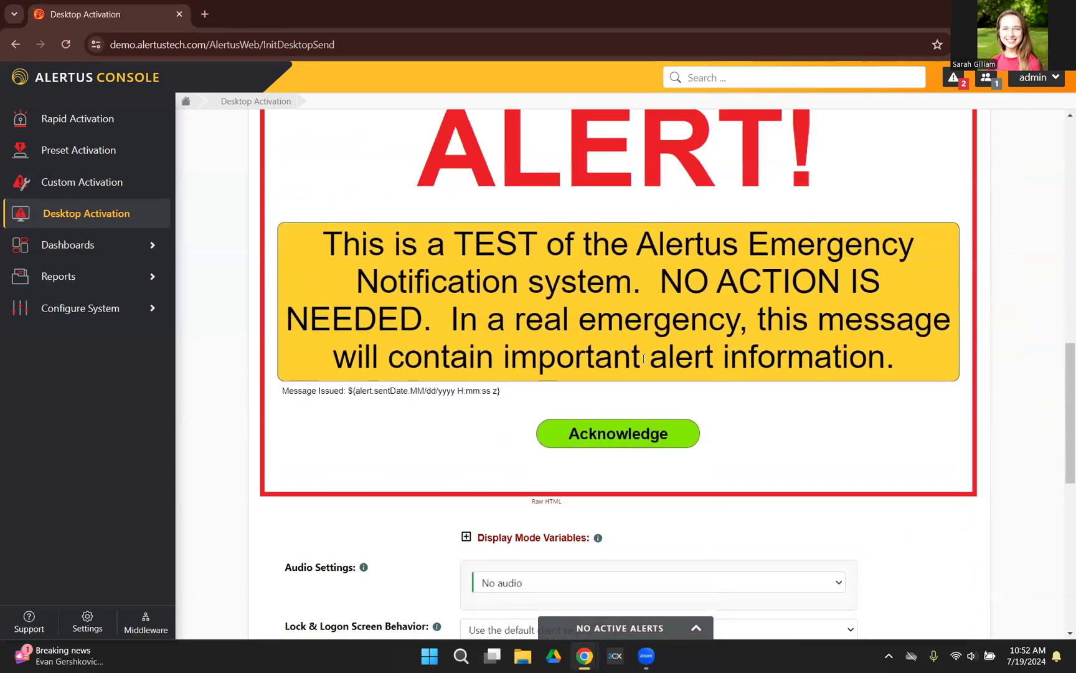
pyautogui.scroll(-2, 643, 358)
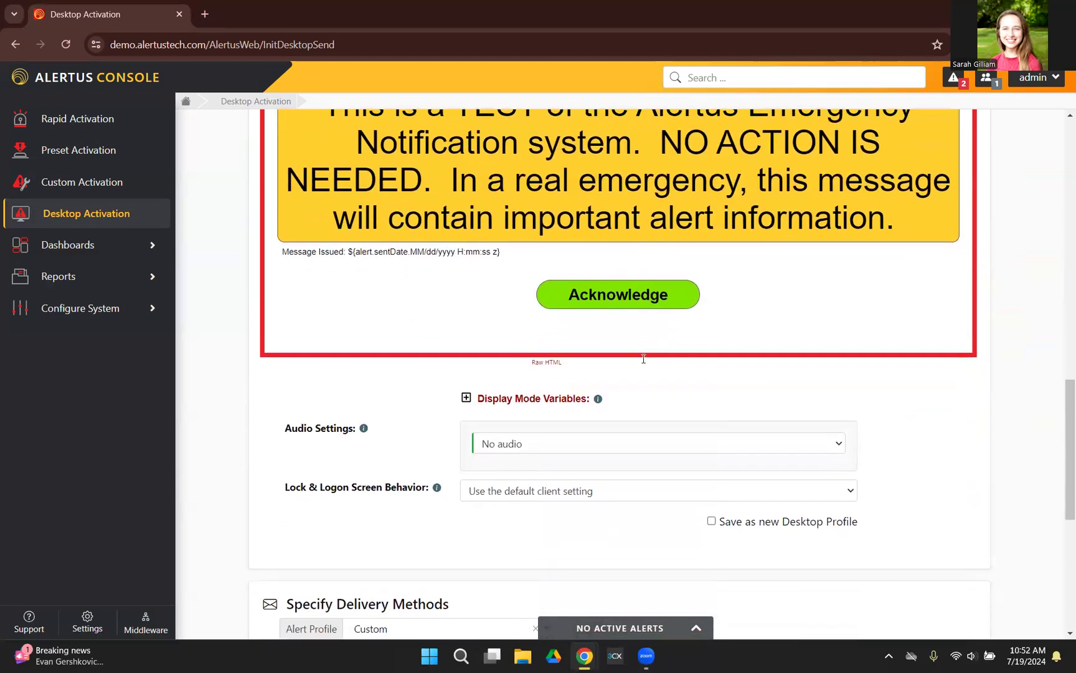
pyautogui.click(536, 399)
pyautogui.scroll(-3, 668, 440)
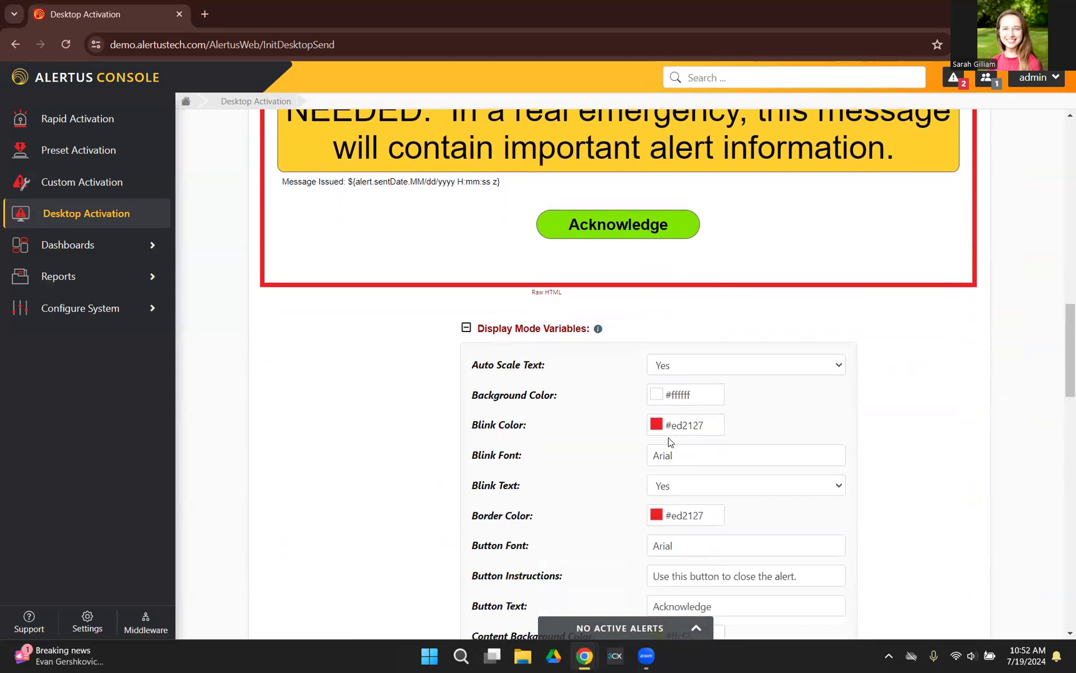
pyautogui.scroll(-1, 703, 415)
pyautogui.scroll(-3, 703, 416)
pyautogui.scroll(5, 703, 415)
pyautogui.scroll(4, 701, 417)
pyautogui.scroll(-3, 631, 212)
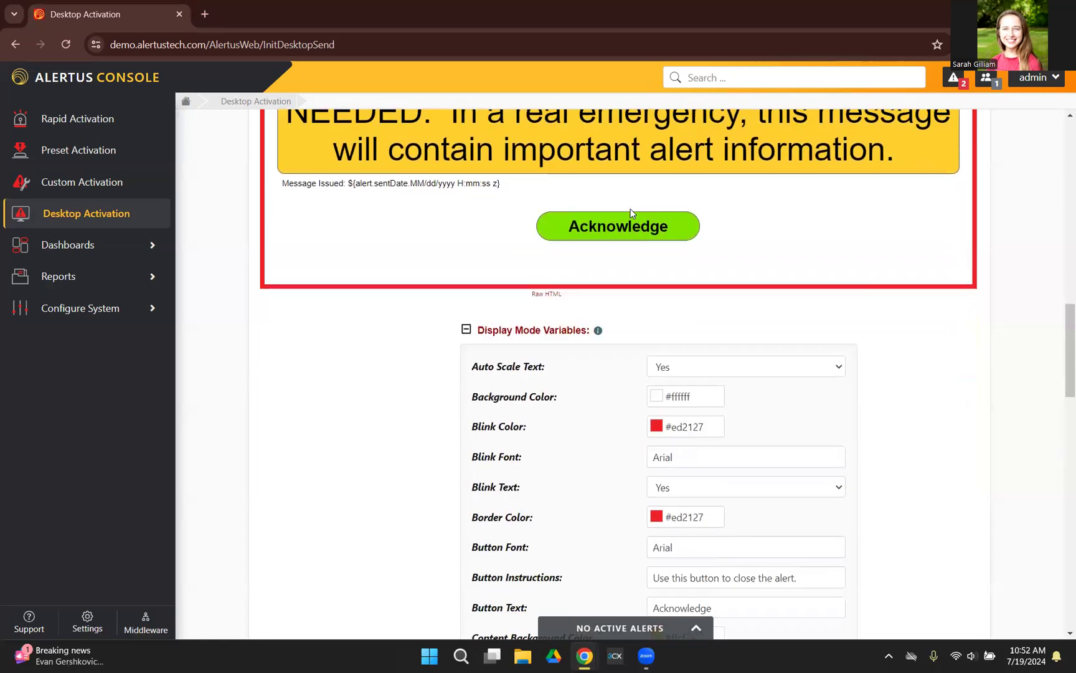
# Step: Change the Blink Color display variable to the green #0ec435
pyautogui.scroll(-2, 631, 208)
pyautogui.click(689, 285)
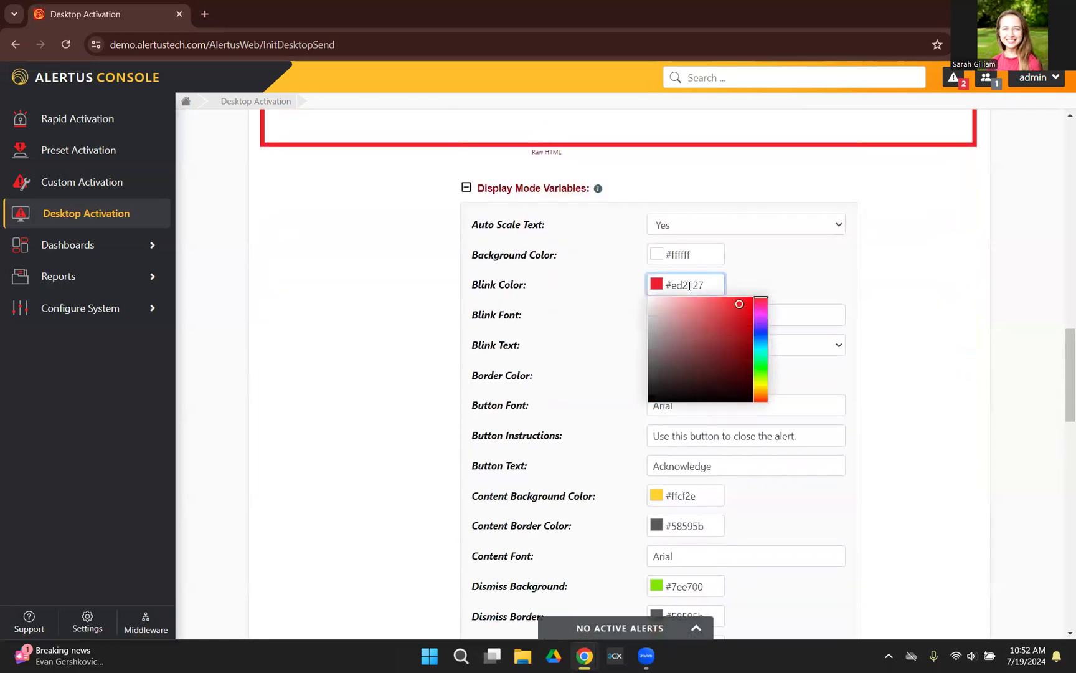
pyautogui.click(761, 363)
pyautogui.click(746, 320)
pyautogui.click(773, 250)
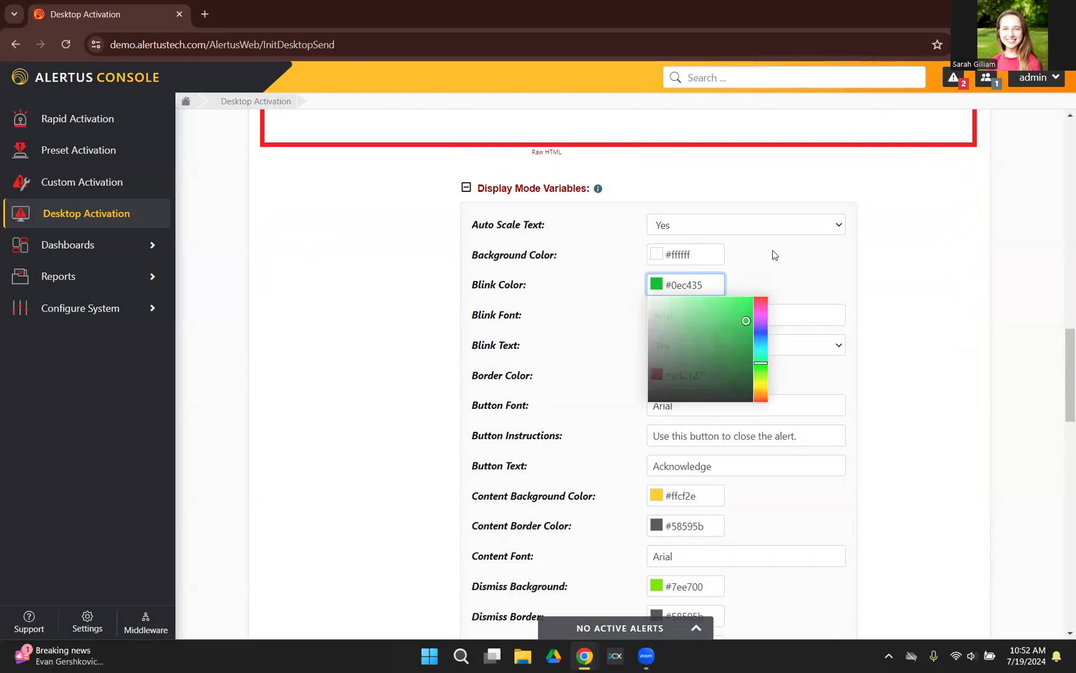
# Step: Change the Border Color display variable to the green #0b9e1a and check the alert preview
pyautogui.click(692, 373)
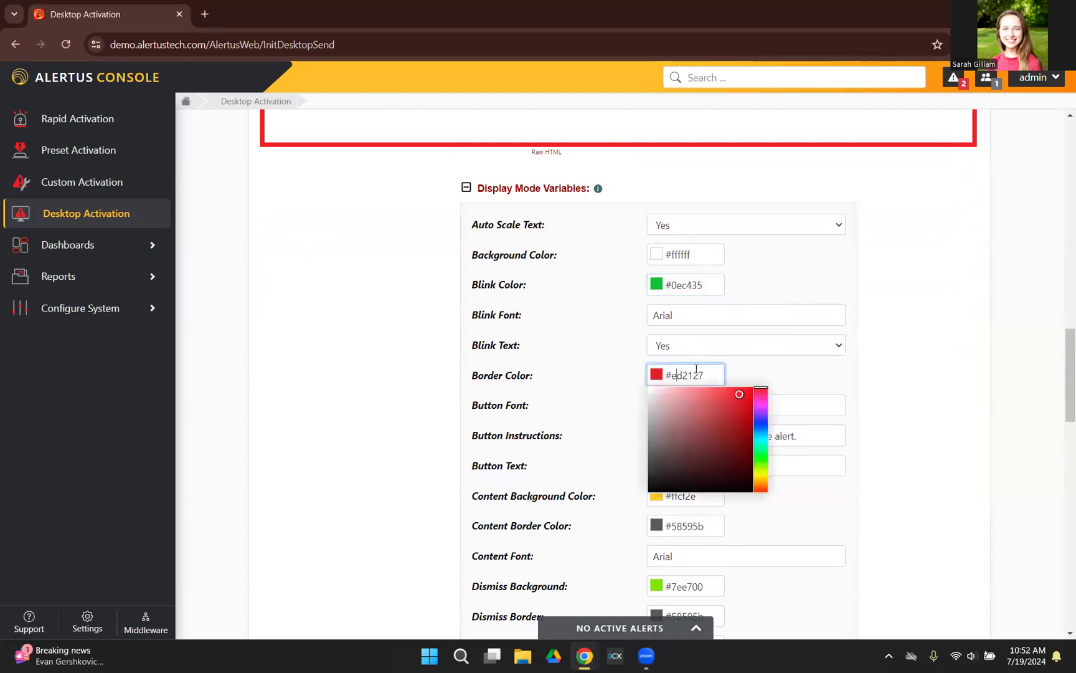
pyautogui.click(761, 458)
pyautogui.click(746, 427)
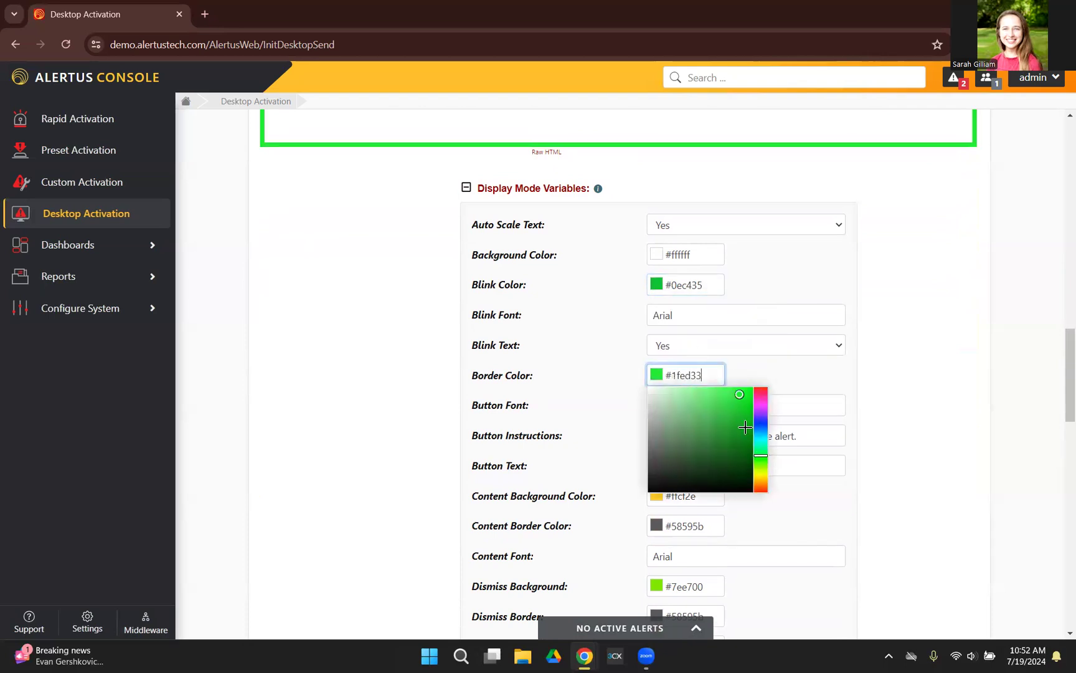
pyautogui.click(781, 377)
pyautogui.scroll(8, 781, 377)
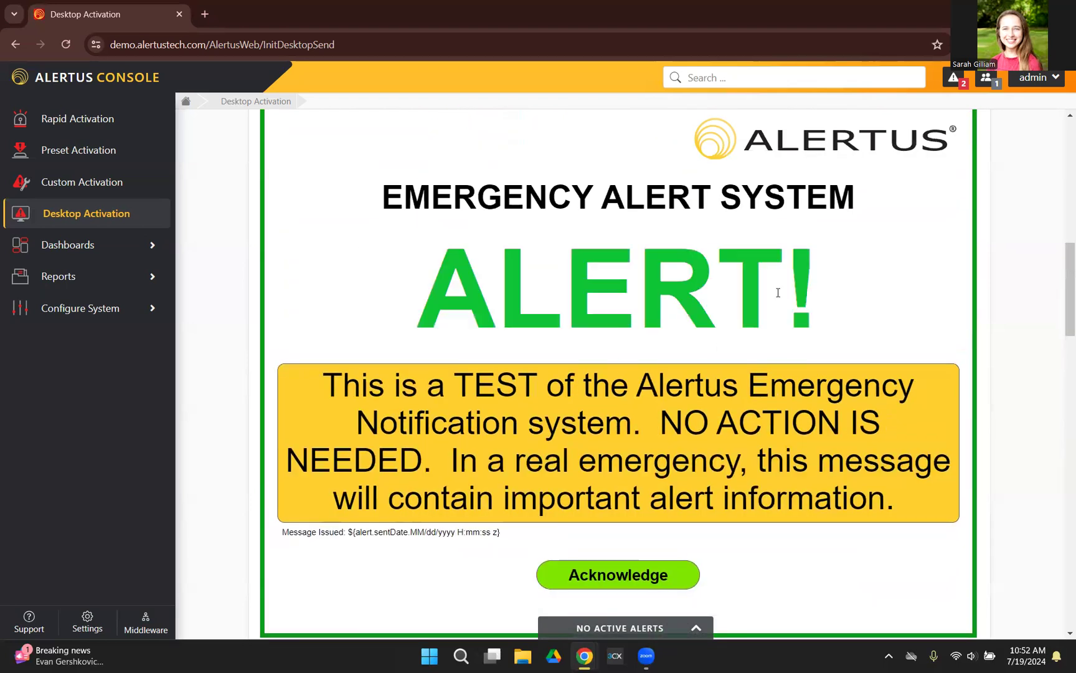
# Step: Set the Logo Left Image to the green checkmark clipart from the uploaded images and check it in the preview
pyautogui.scroll(-9, 685, 282)
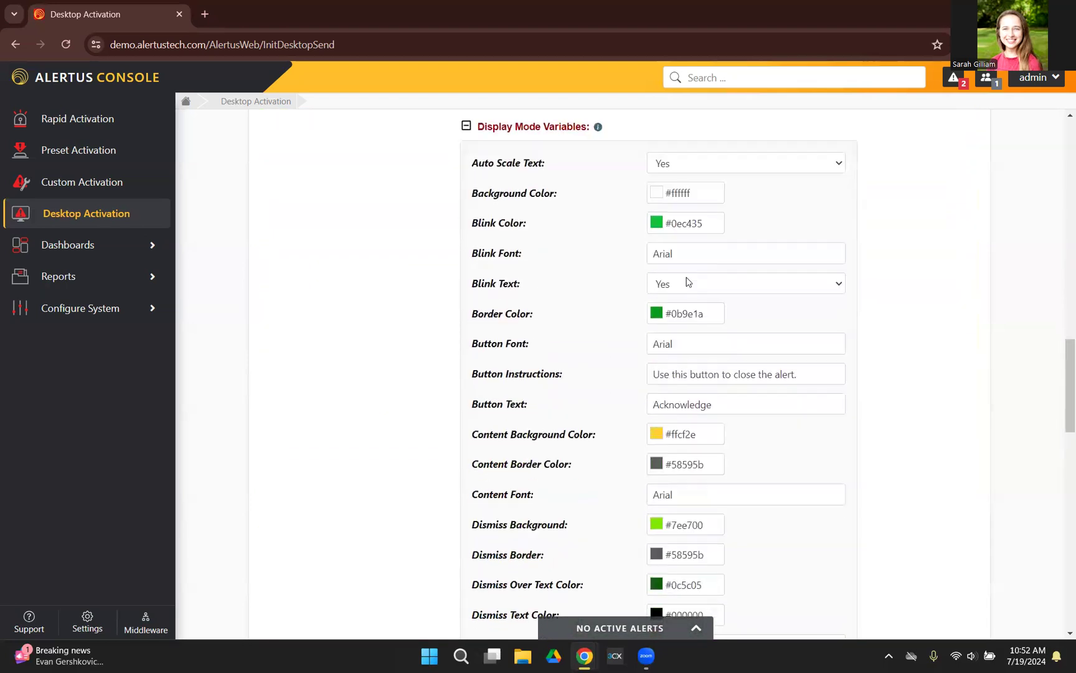
pyautogui.scroll(-2, 701, 349)
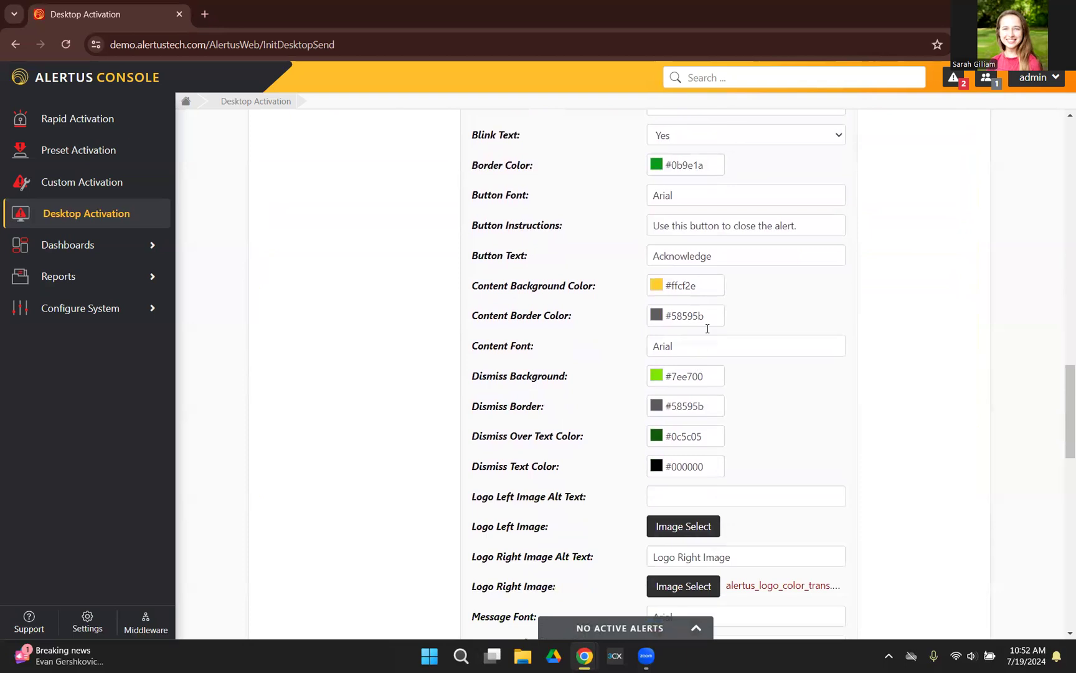
pyautogui.scroll(-3, 725, 400)
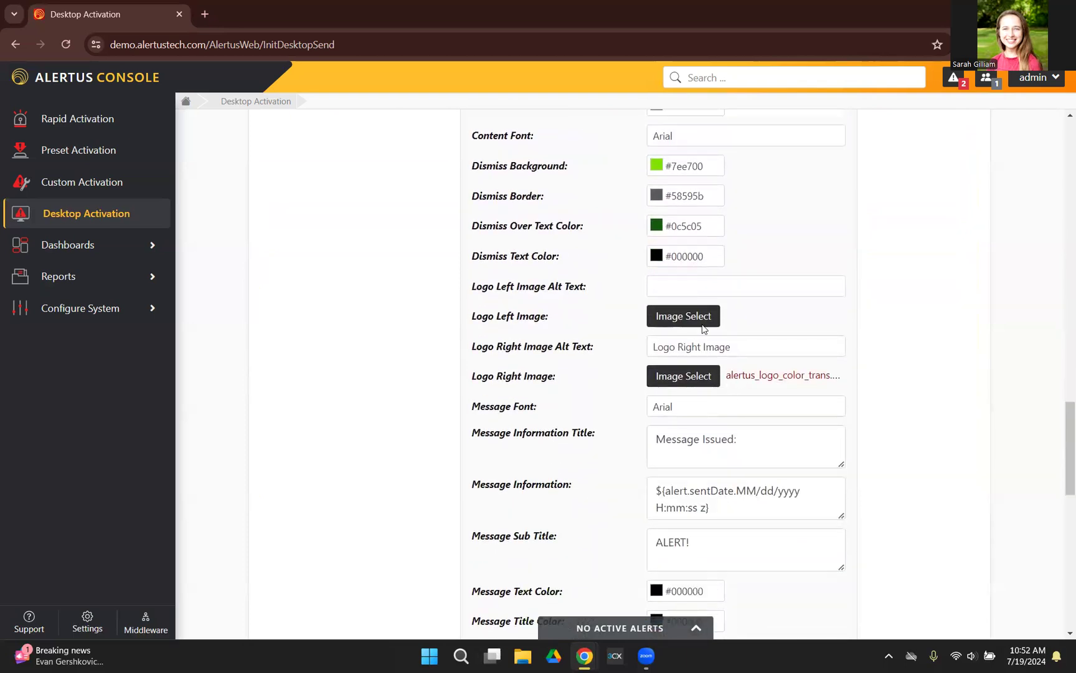
pyautogui.click(687, 311)
pyautogui.scroll(-3, 580, 299)
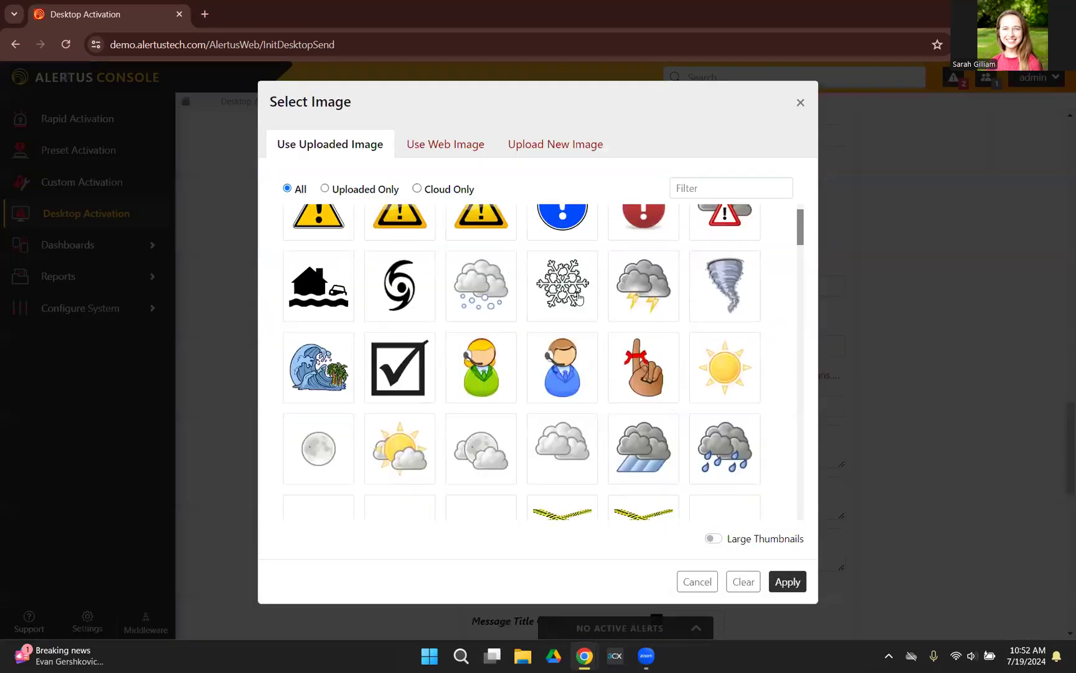
pyautogui.scroll(-1, 581, 298)
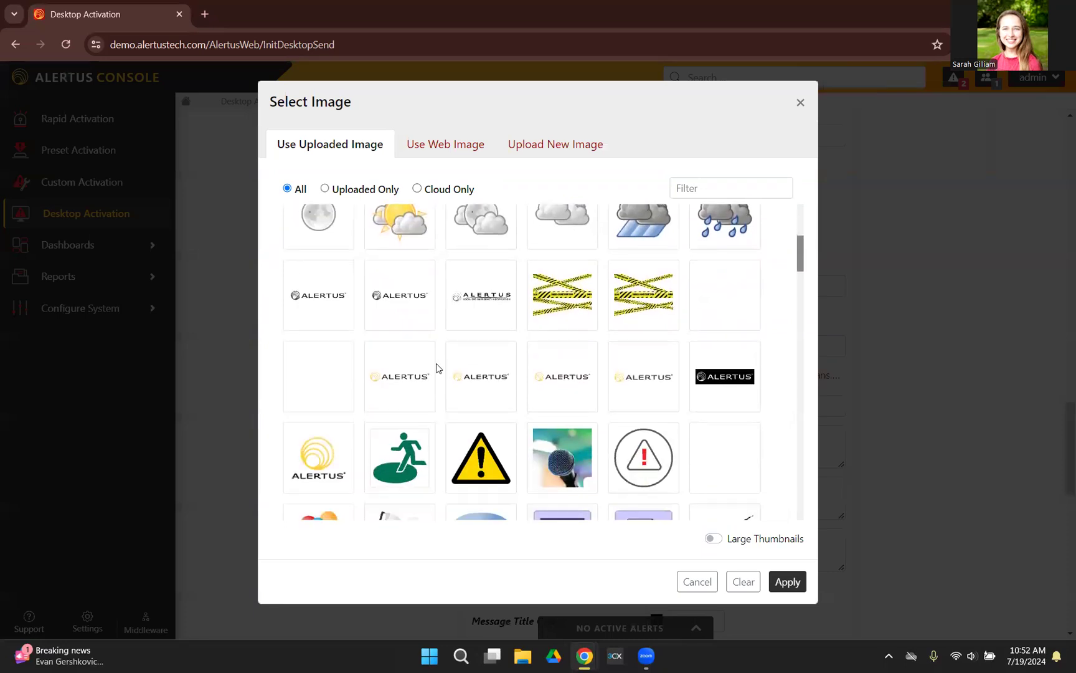
pyautogui.scroll(-4, 601, 384)
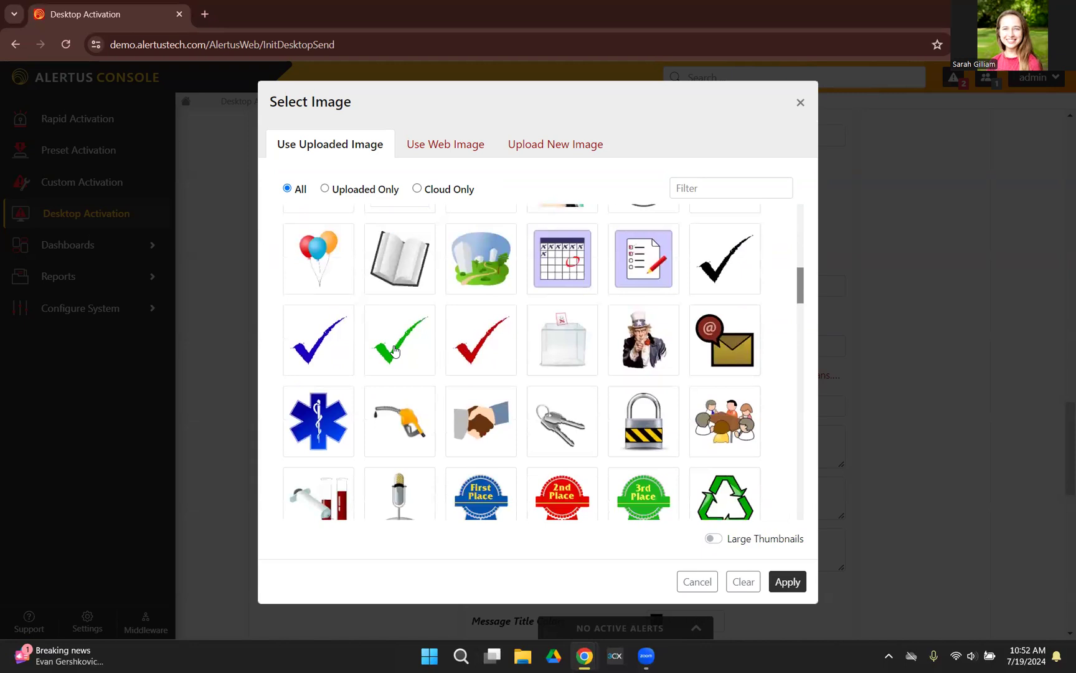
pyautogui.click(396, 347)
pyautogui.click(787, 582)
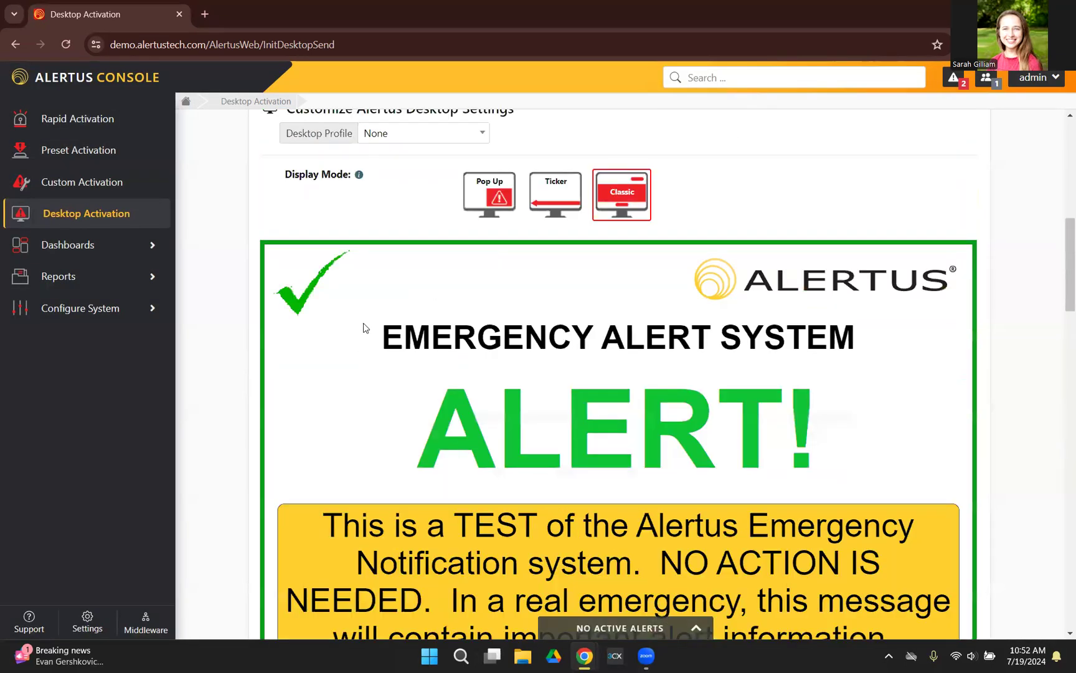
pyautogui.scroll(-15, 272, 273)
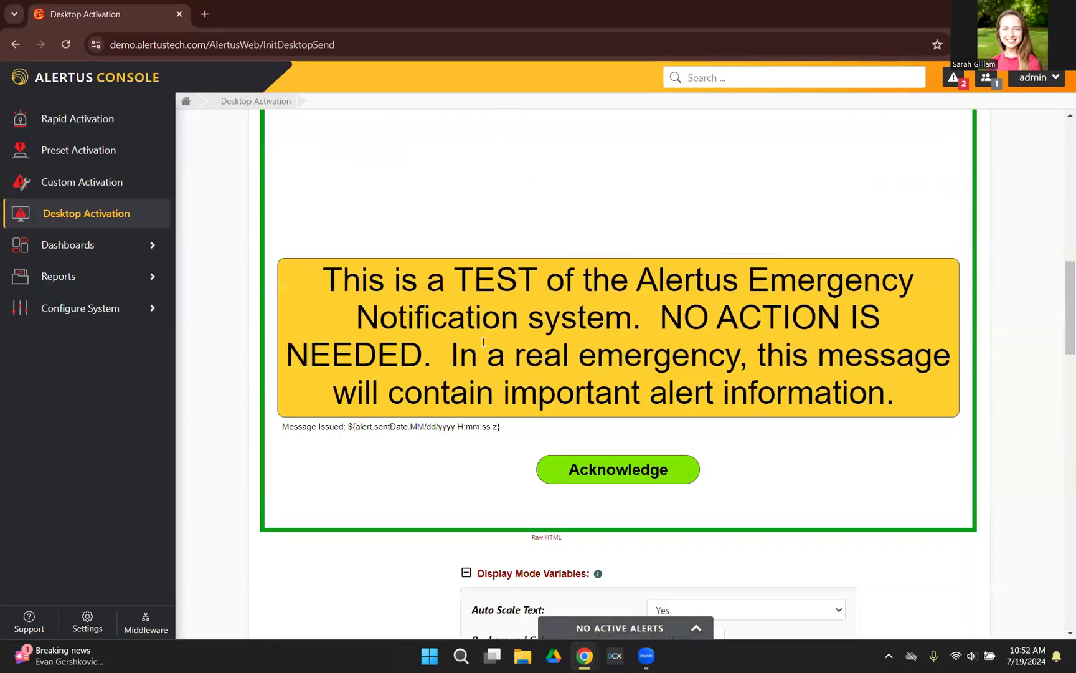
# Step: Examine the web image and new image upload options for the Logo Left Image, and close them without changes
pyautogui.scroll(-1, 486, 346)
pyautogui.click(689, 386)
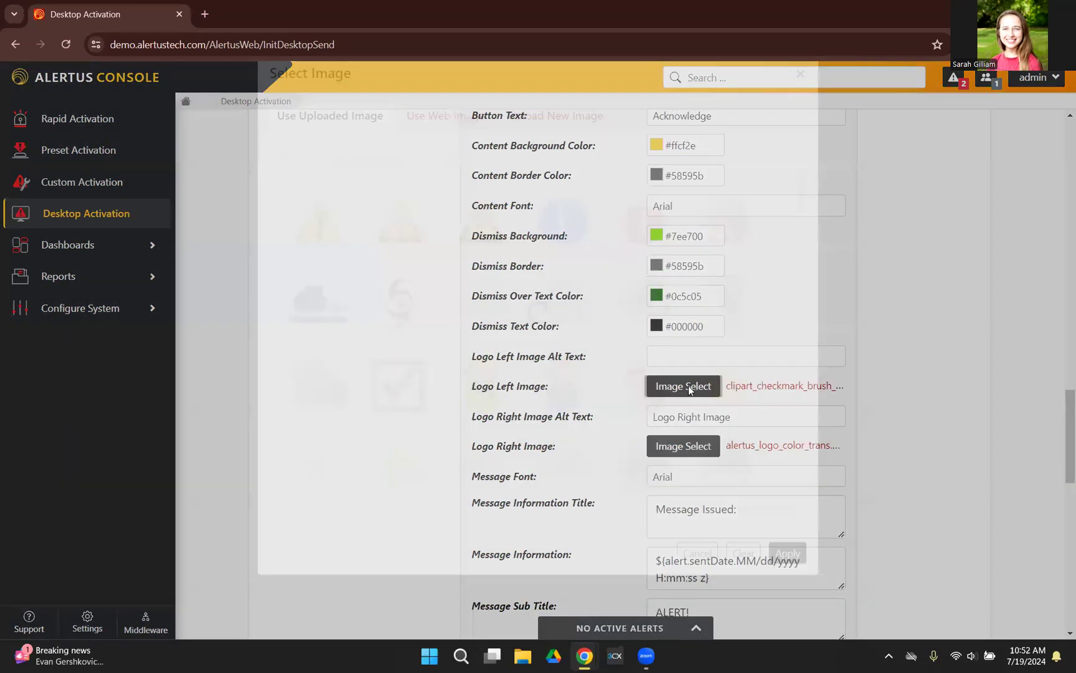
pyautogui.click(462, 145)
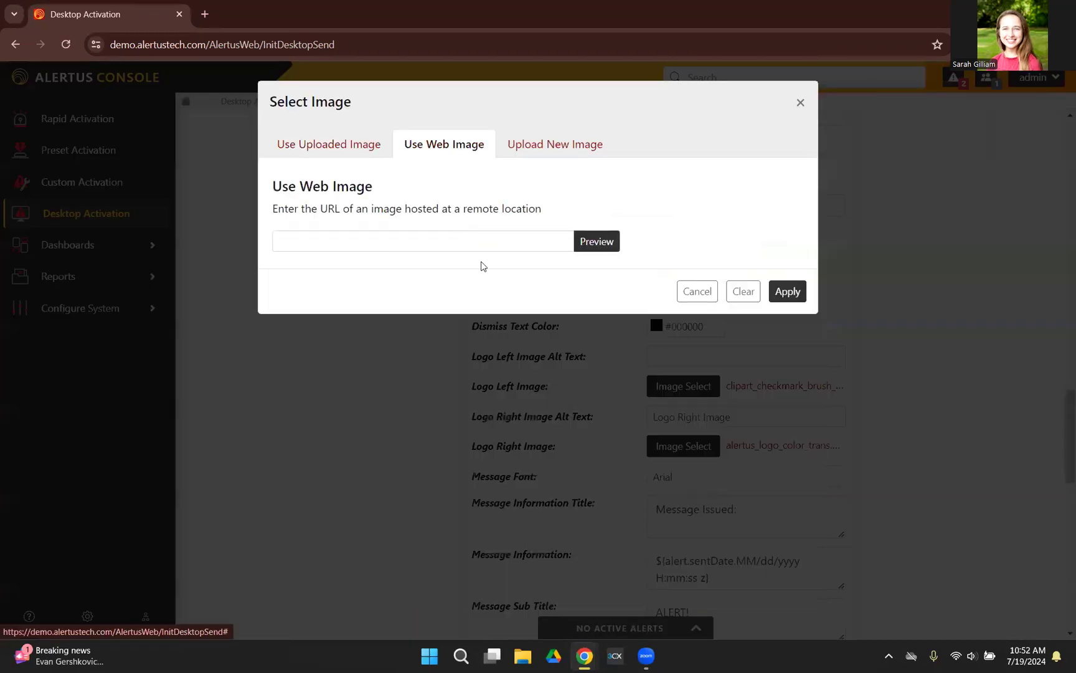
pyautogui.click(562, 142)
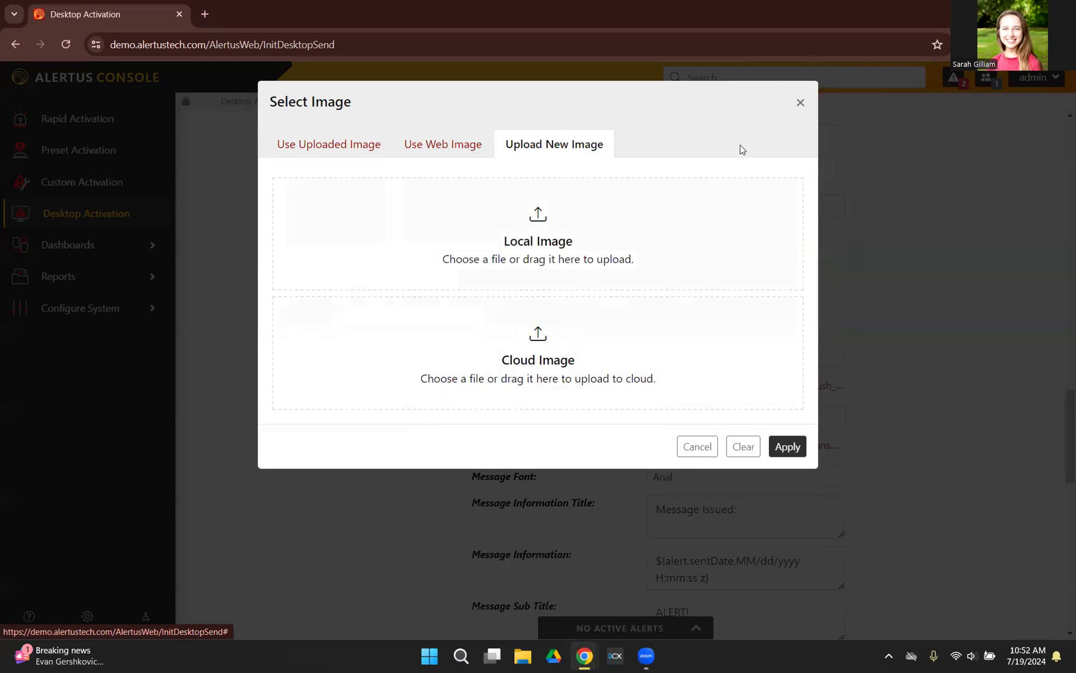
pyautogui.click(798, 104)
# Step: Replace the Message Sub Title text with TEST and check the alert preview
pyautogui.scroll(-3, 786, 374)
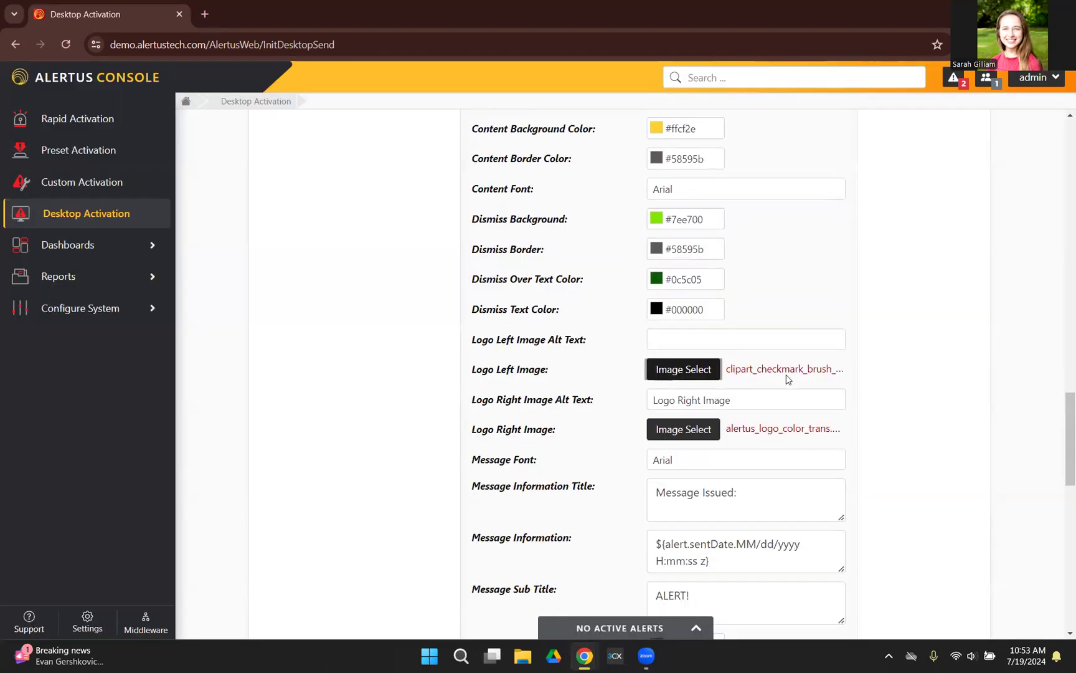
pyautogui.scroll(-1, 648, 449)
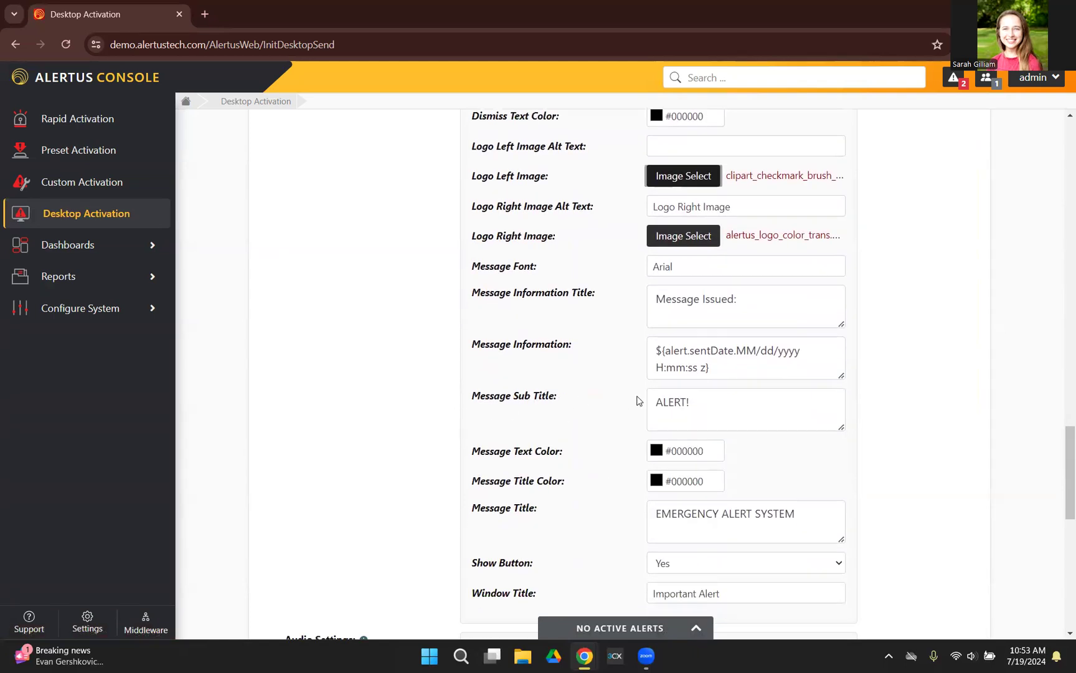
pyautogui.moveTo(723, 403); pyautogui.dragTo(554, 409)
pyautogui.write('TEST')
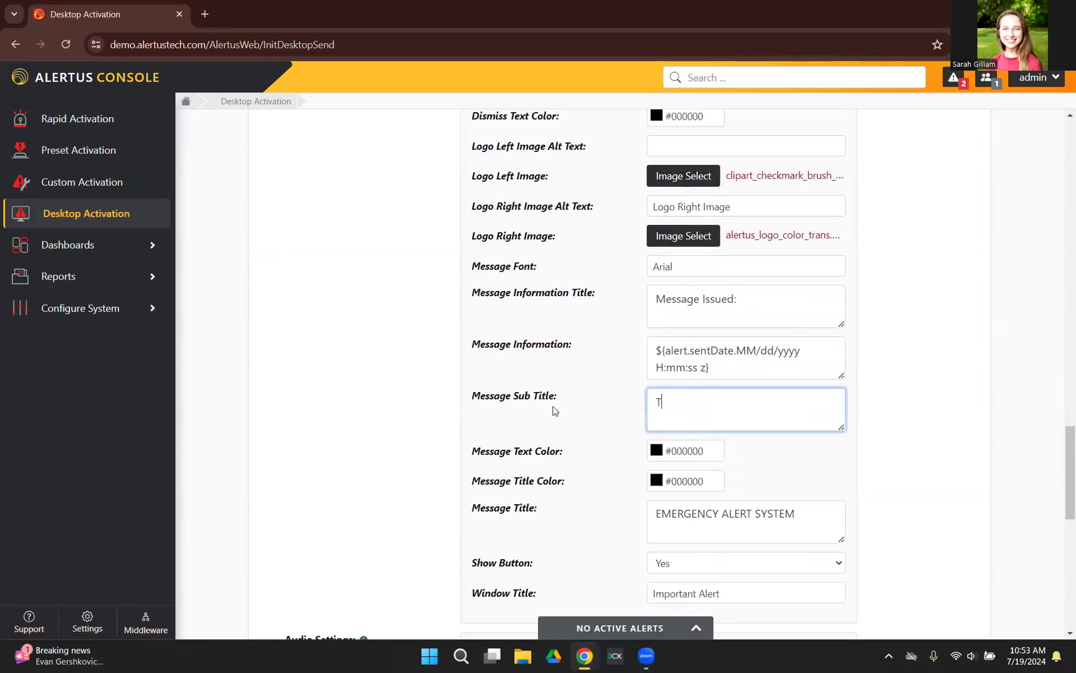
pyautogui.click(905, 356)
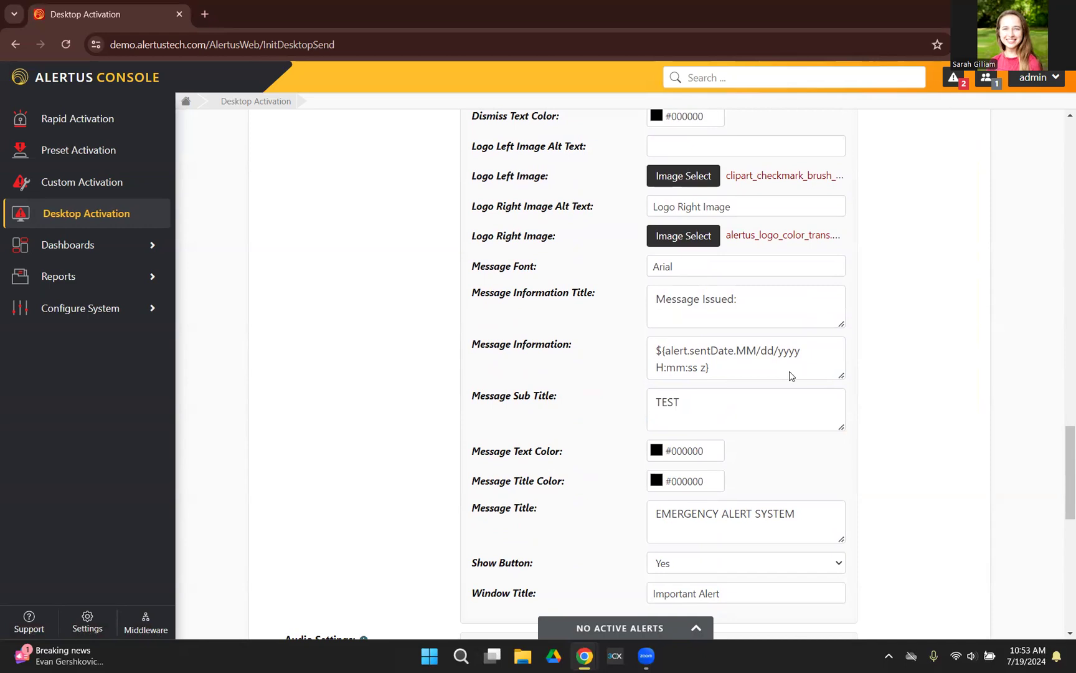
pyautogui.scroll(20, 773, 364)
pyautogui.scroll(-3, 773, 368)
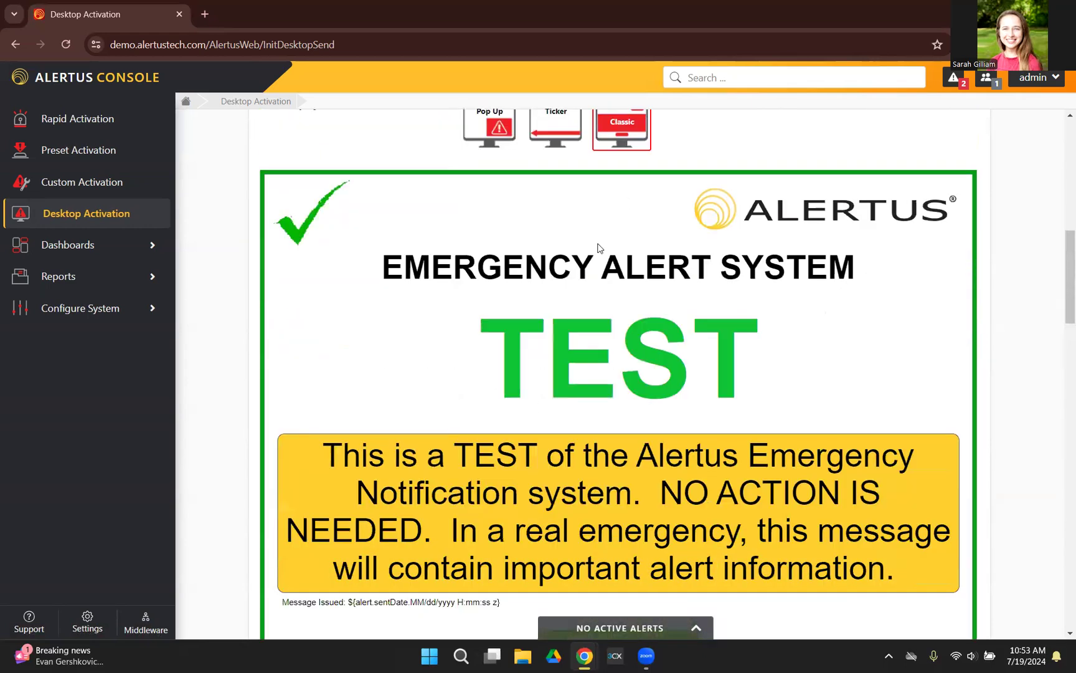
# Step: Try Audio File as the alert's audio setting
pyautogui.scroll(-15, 596, 248)
pyautogui.scroll(-6, 612, 251)
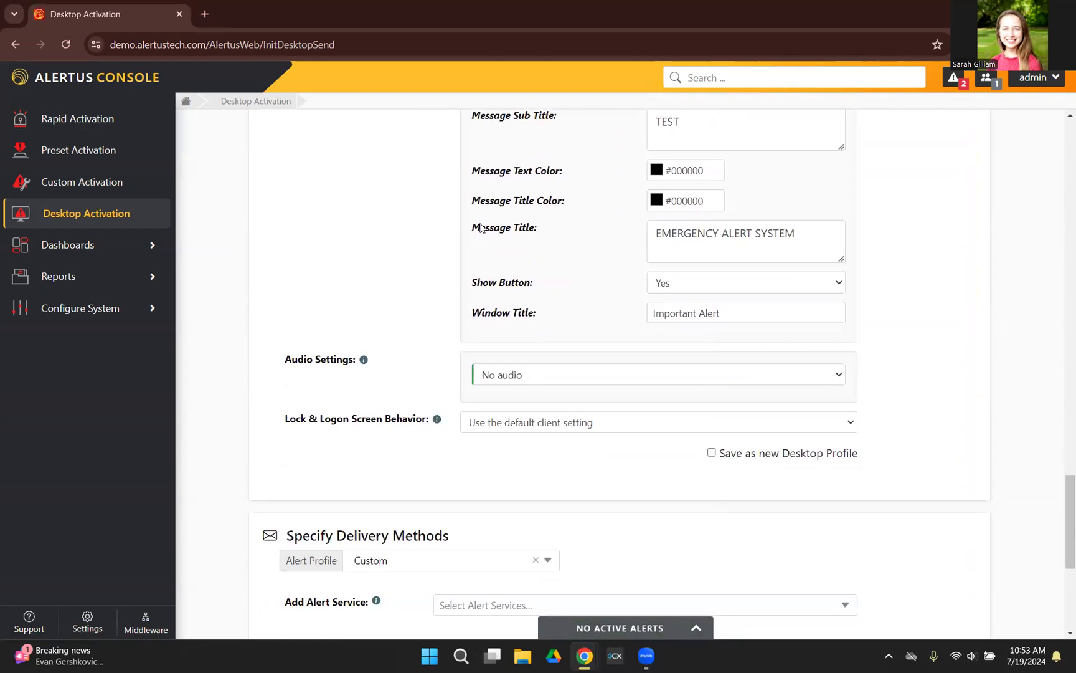
pyautogui.scroll(-1, 481, 228)
pyautogui.click(562, 308)
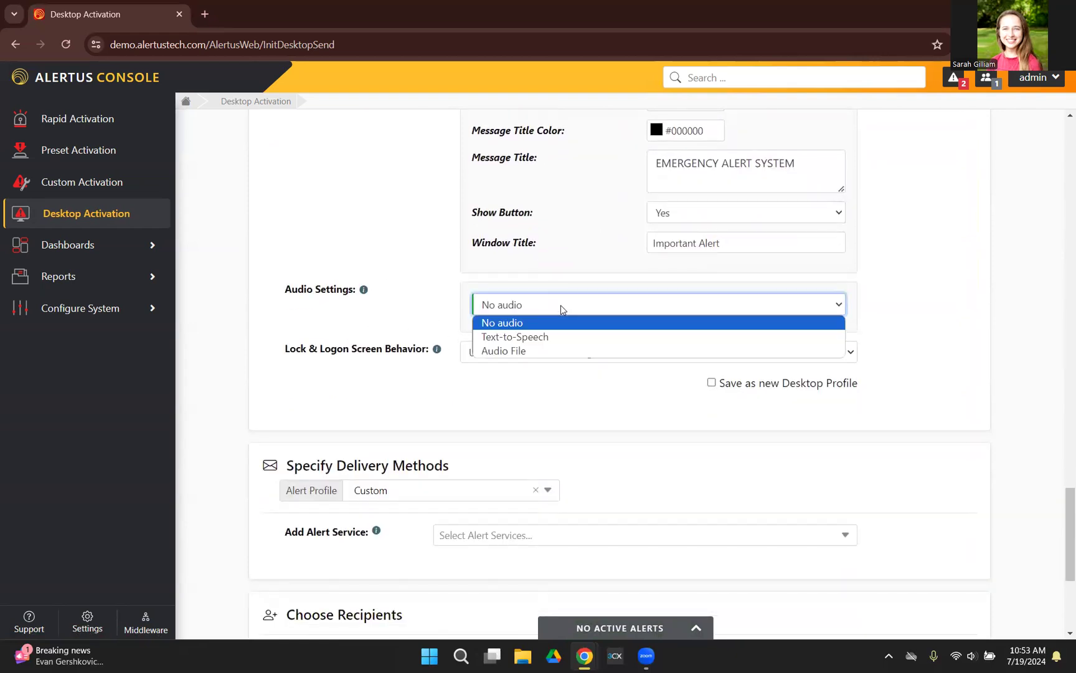
pyautogui.click(544, 347)
pyautogui.scroll(-1, 391, 374)
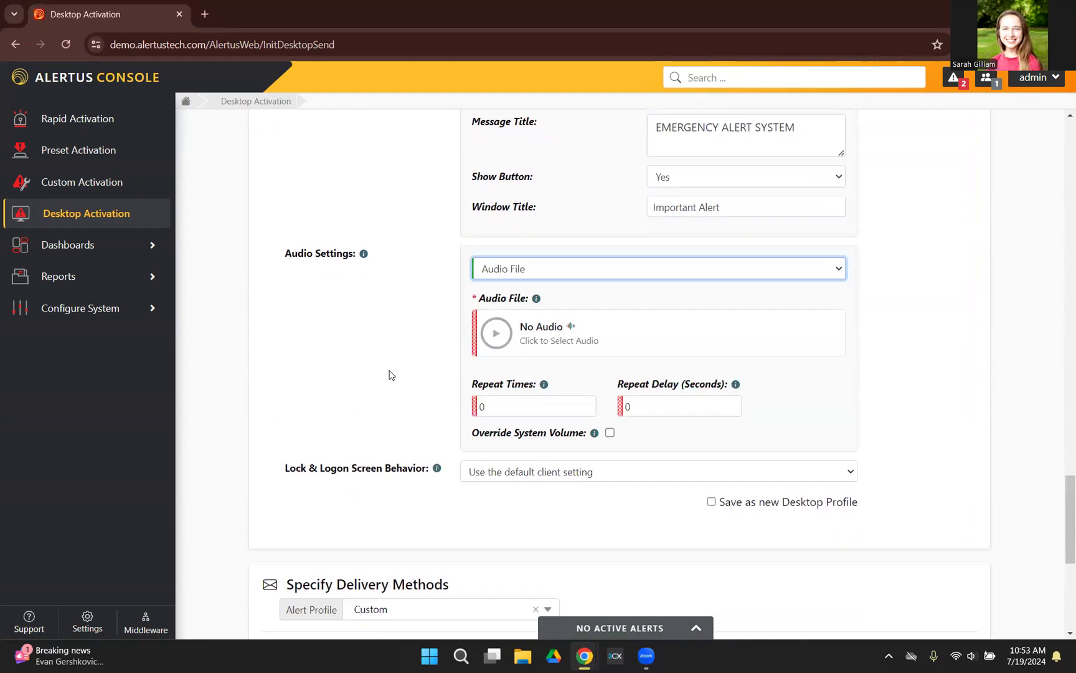
# Step: Examine the available sound files and the upload or record options, and dismiss the microphone permission request
pyautogui.click(584, 308)
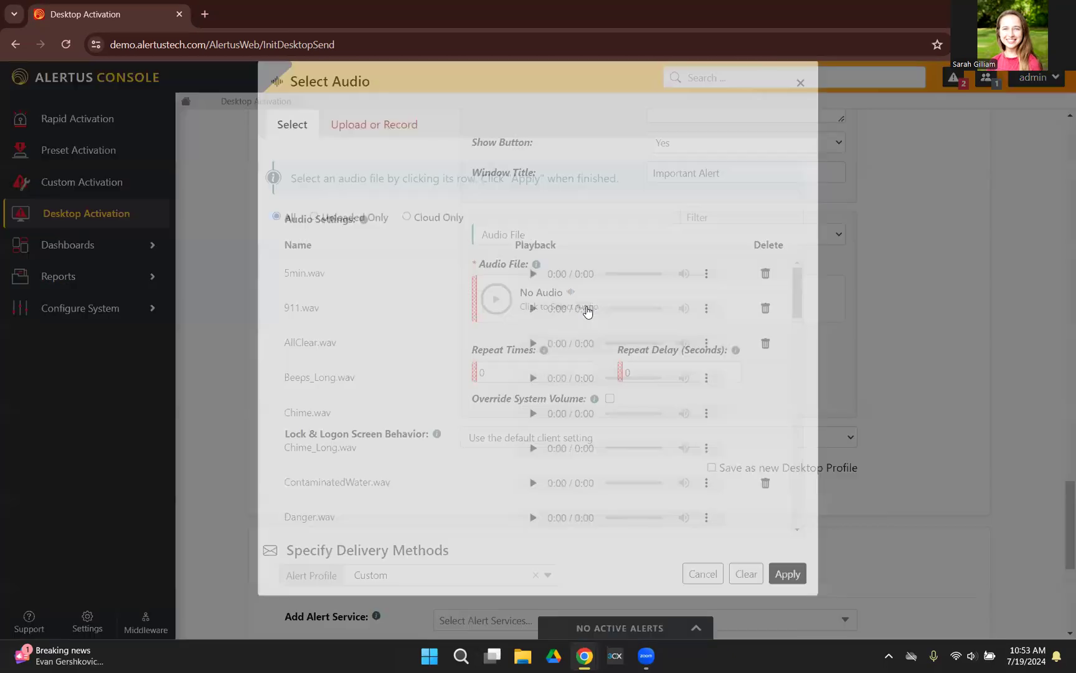
pyautogui.scroll(-8, 407, 359)
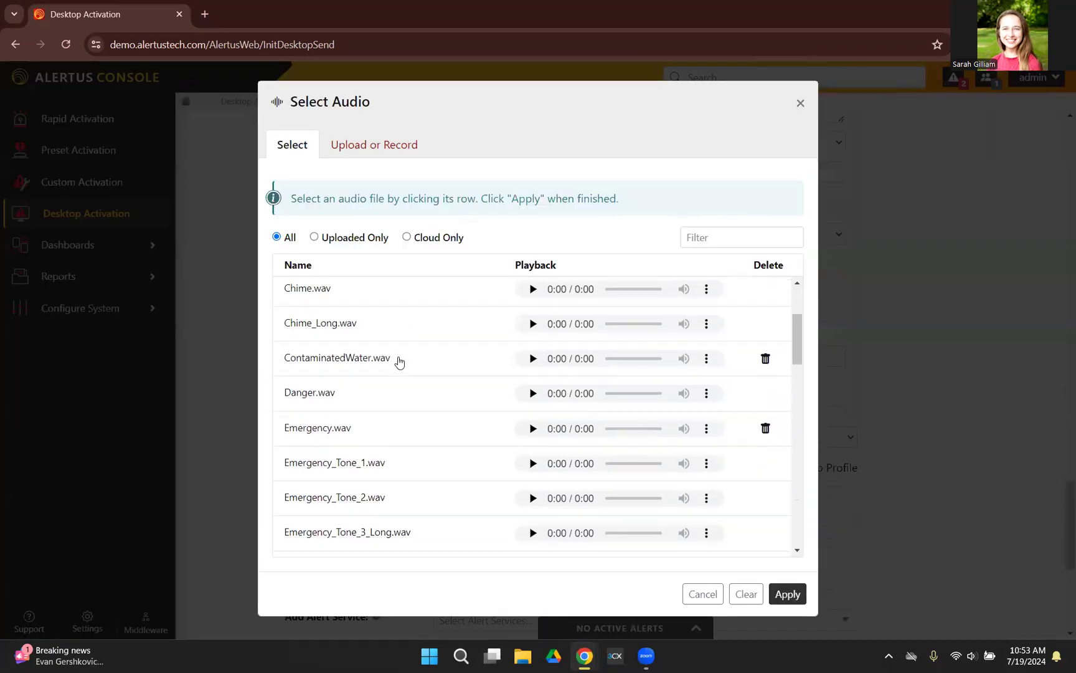
pyautogui.scroll(-5, 400, 362)
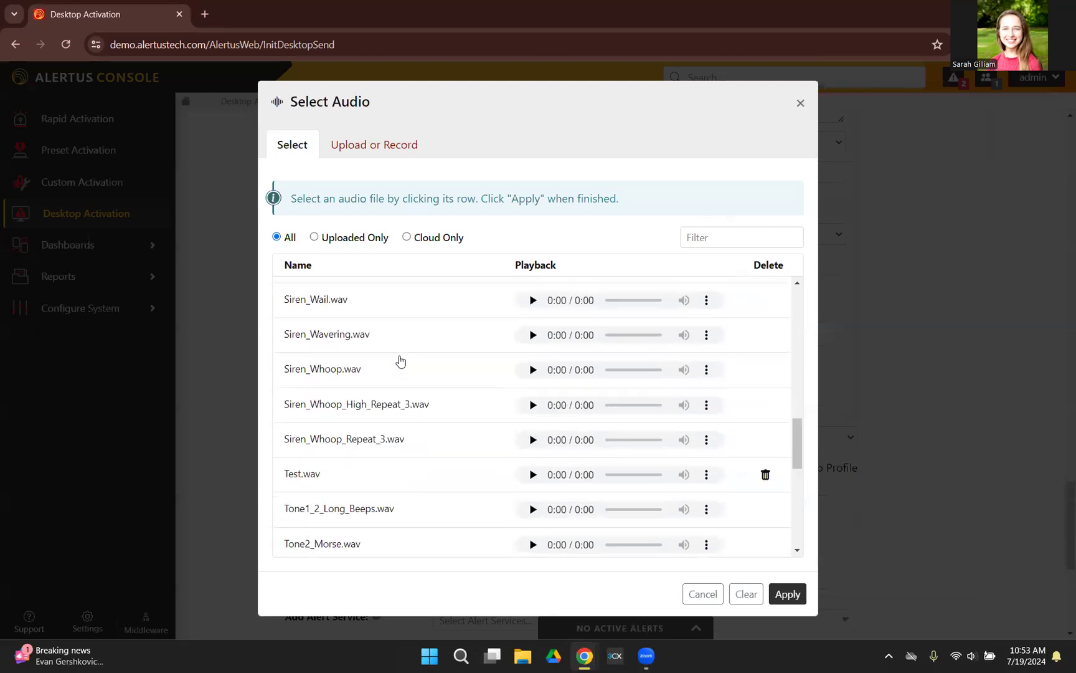
pyautogui.click(372, 147)
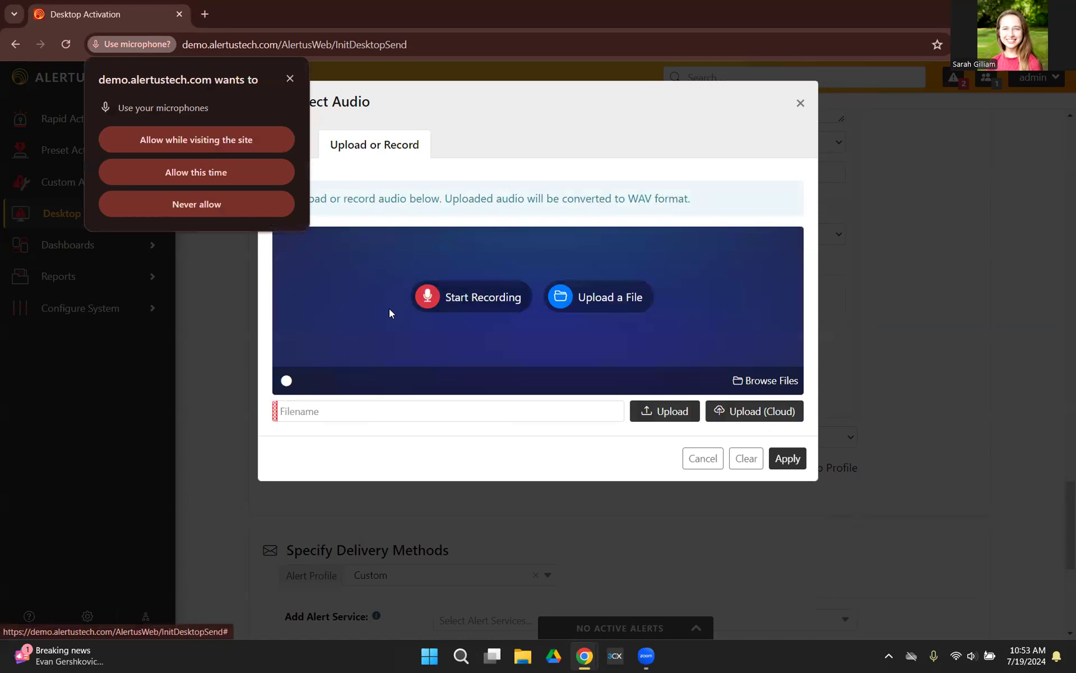
pyautogui.click(800, 103)
pyautogui.click(290, 79)
# Step: Set the alert audio to Text-to-Speech with 2 repeats and a 2-second repeat delay, overriding the system volume
pyautogui.click(565, 238)
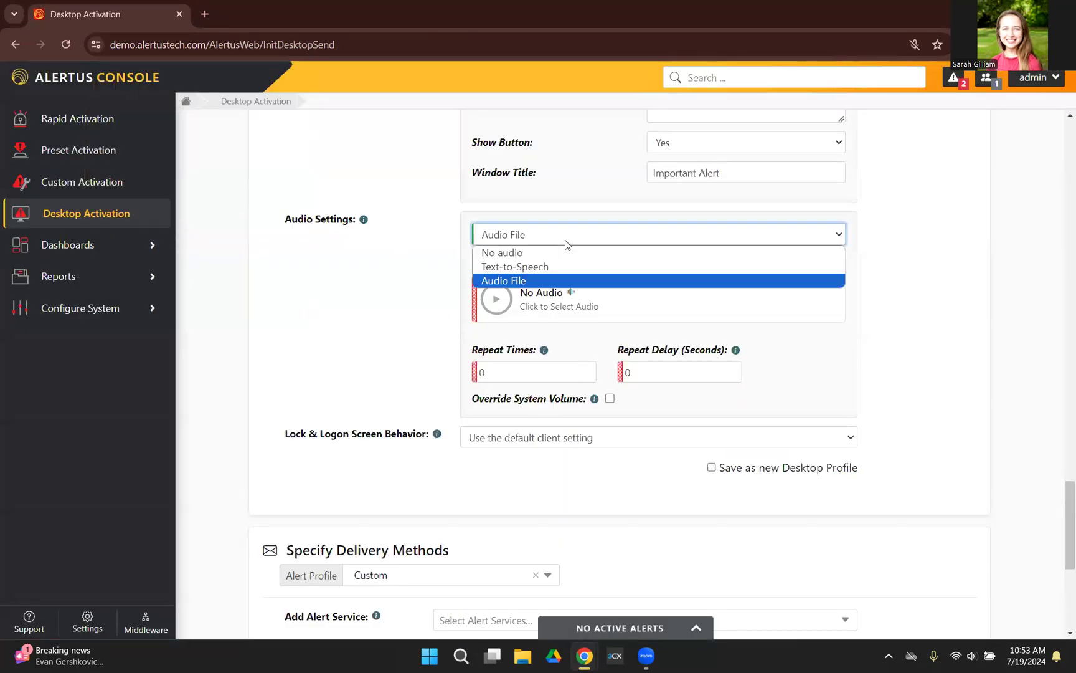
pyautogui.click(559, 265)
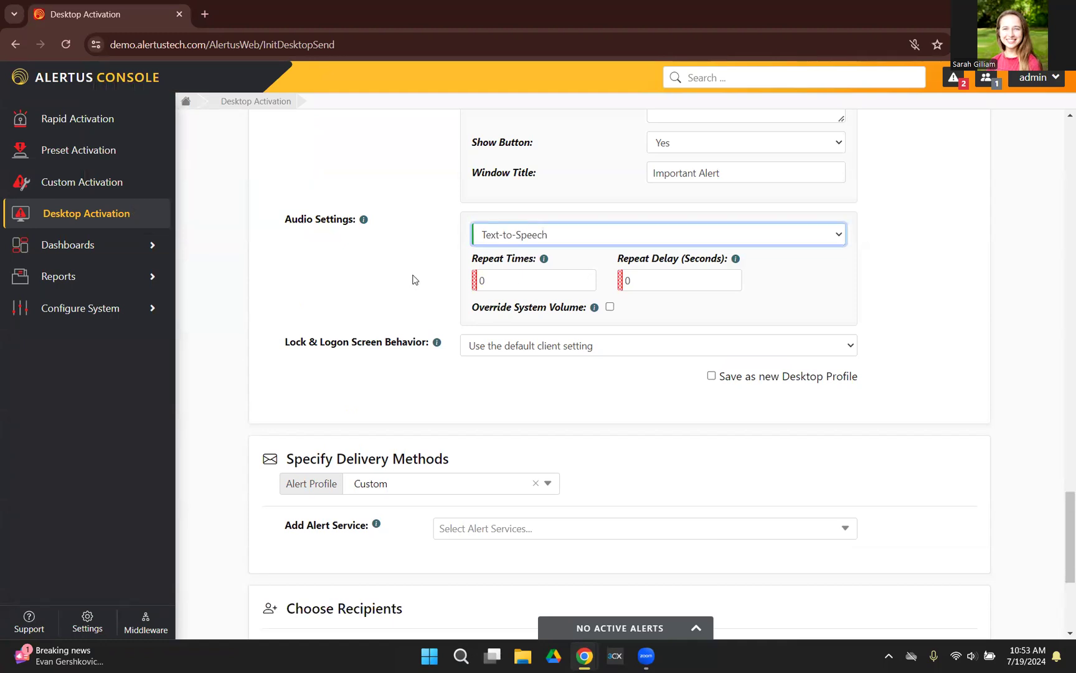
pyautogui.click(523, 282)
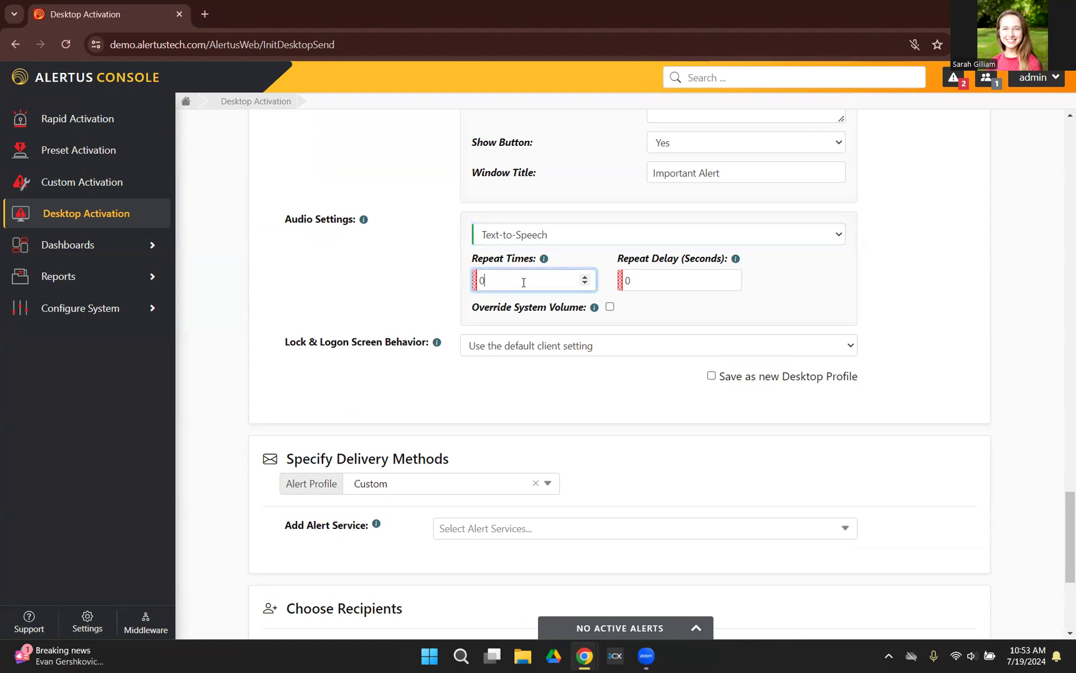
pyautogui.write('2')
pyautogui.click(659, 278)
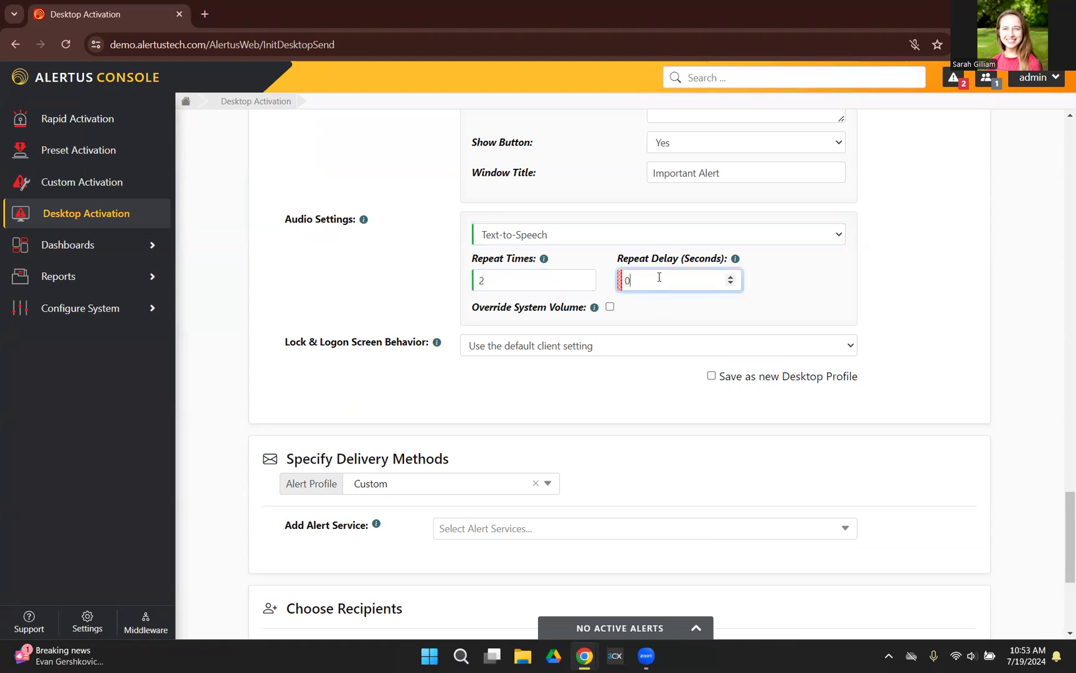
pyautogui.write('2')
pyautogui.click(610, 307)
pyautogui.click(610, 307)
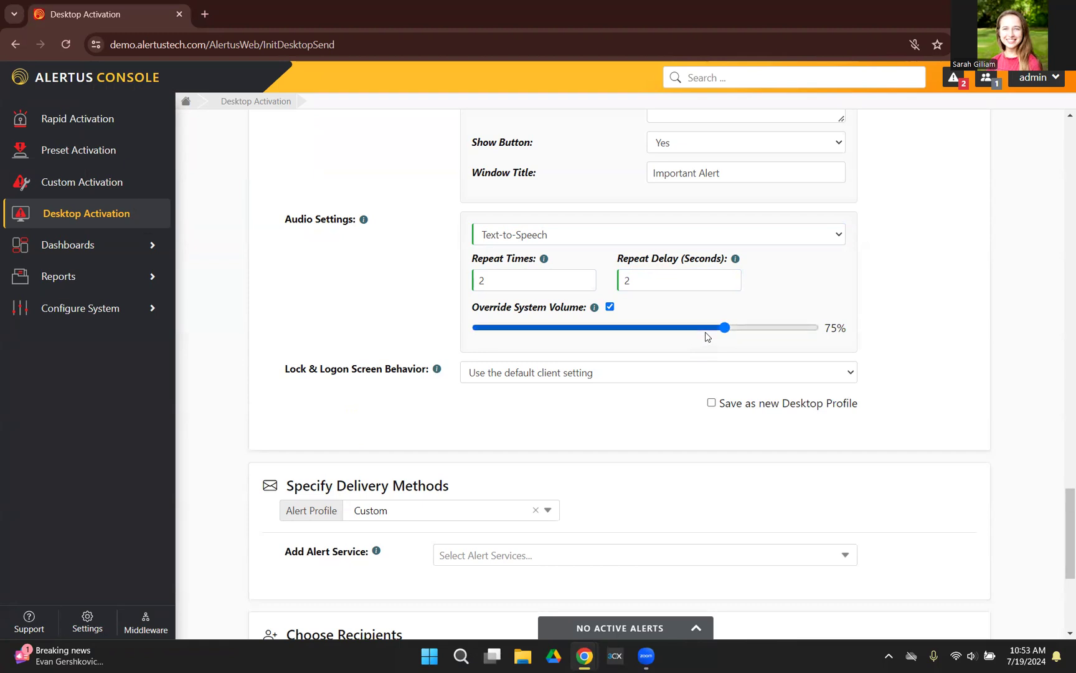
# Step: Enable saving the customized display and audio settings as a new Desktop Profile
pyautogui.scroll(-1, 373, 261)
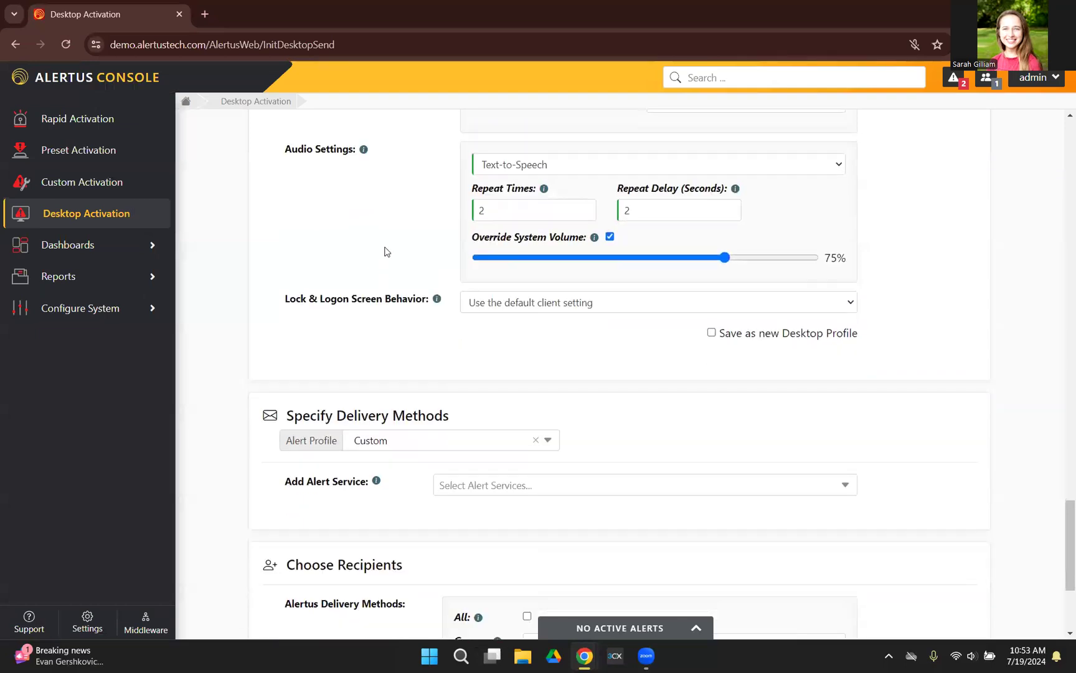
pyautogui.scroll(15, 554, 373)
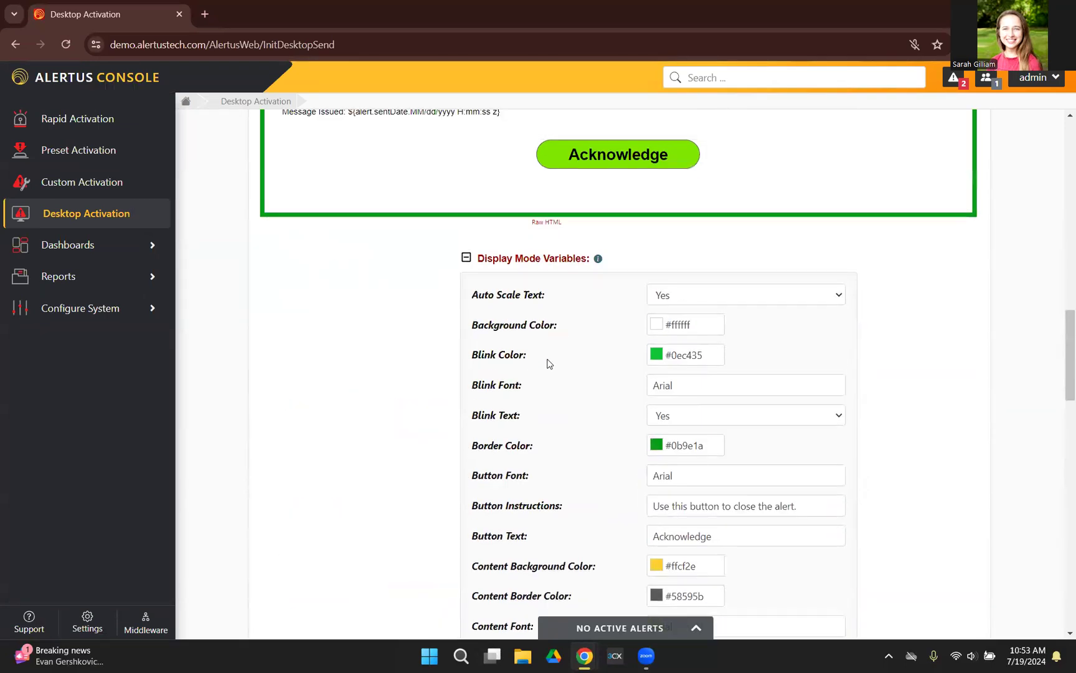
pyautogui.scroll(-15, 618, 354)
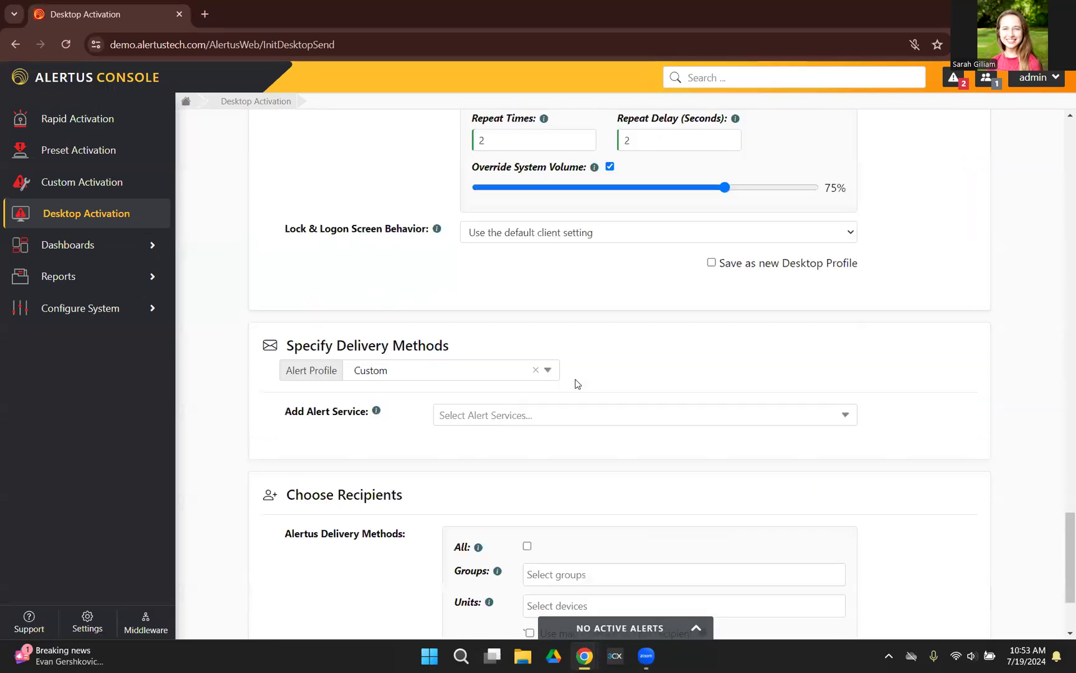
pyautogui.click(711, 262)
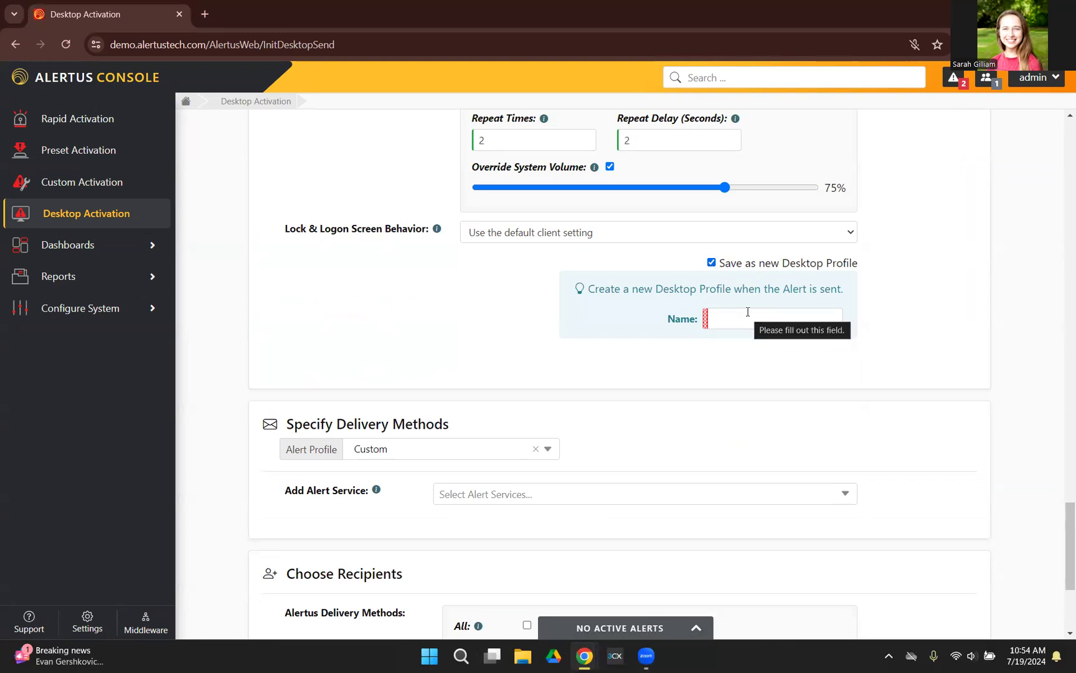
# Step: Turn off saving the customized settings as a new Desktop Profile
pyautogui.click(710, 264)
# Step: Add the Alert Beacon and Training Test Mobile Targeted services to the alert's delivery methods
pyautogui.scroll(-1, 737, 358)
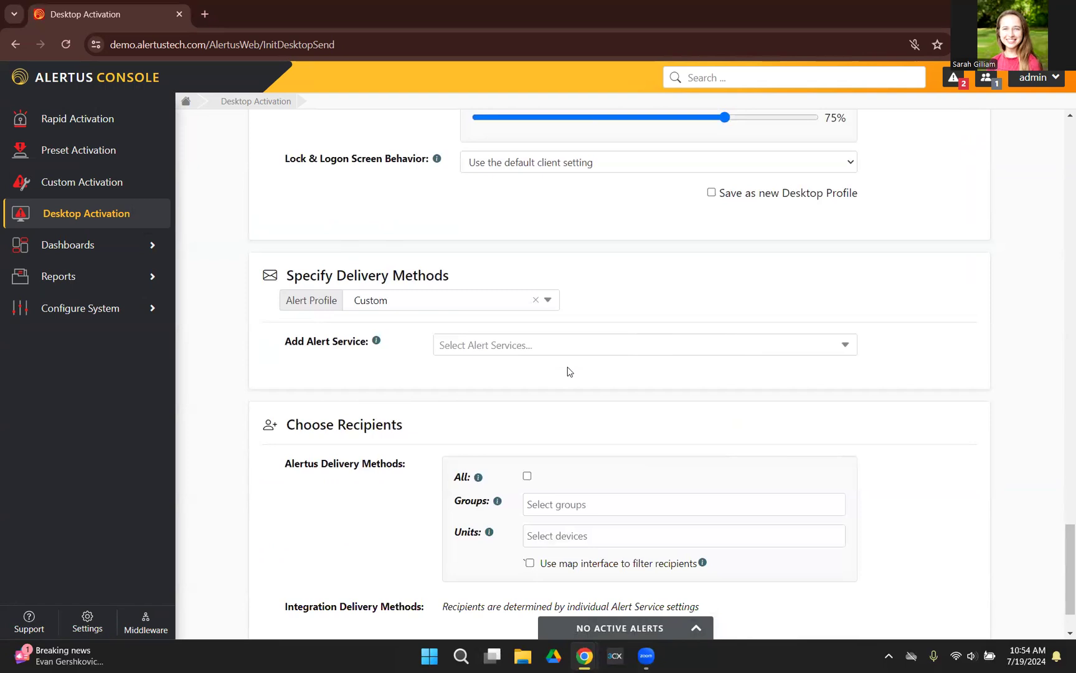
pyautogui.click(837, 346)
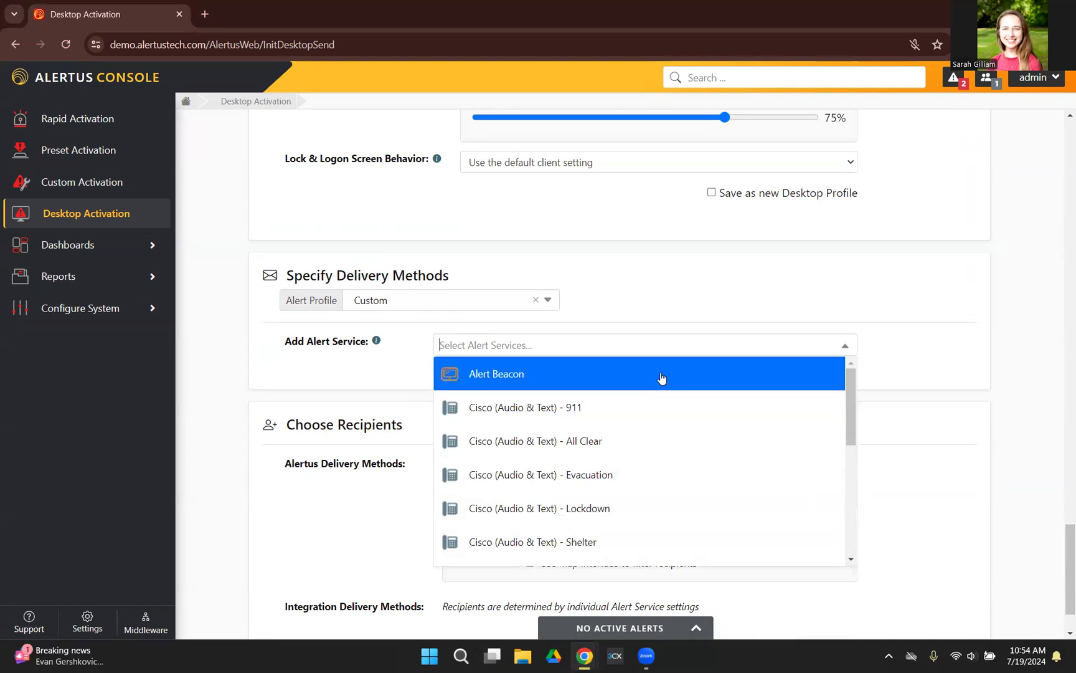
pyautogui.click(660, 373)
pyautogui.scroll(-5, 657, 383)
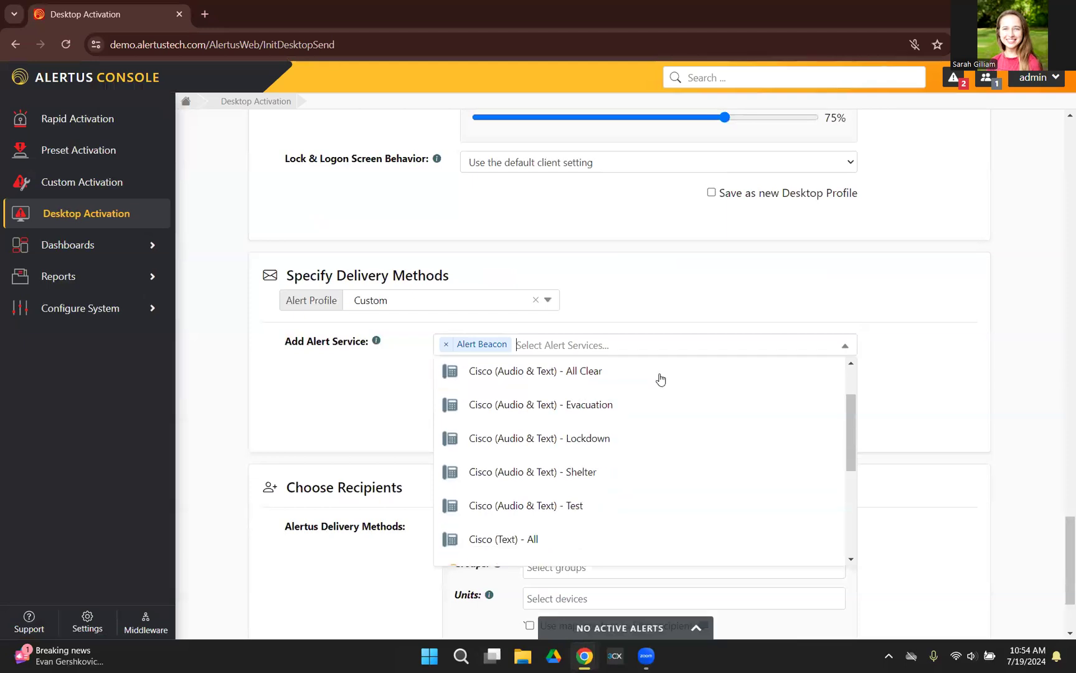
pyautogui.scroll(-1, 651, 430)
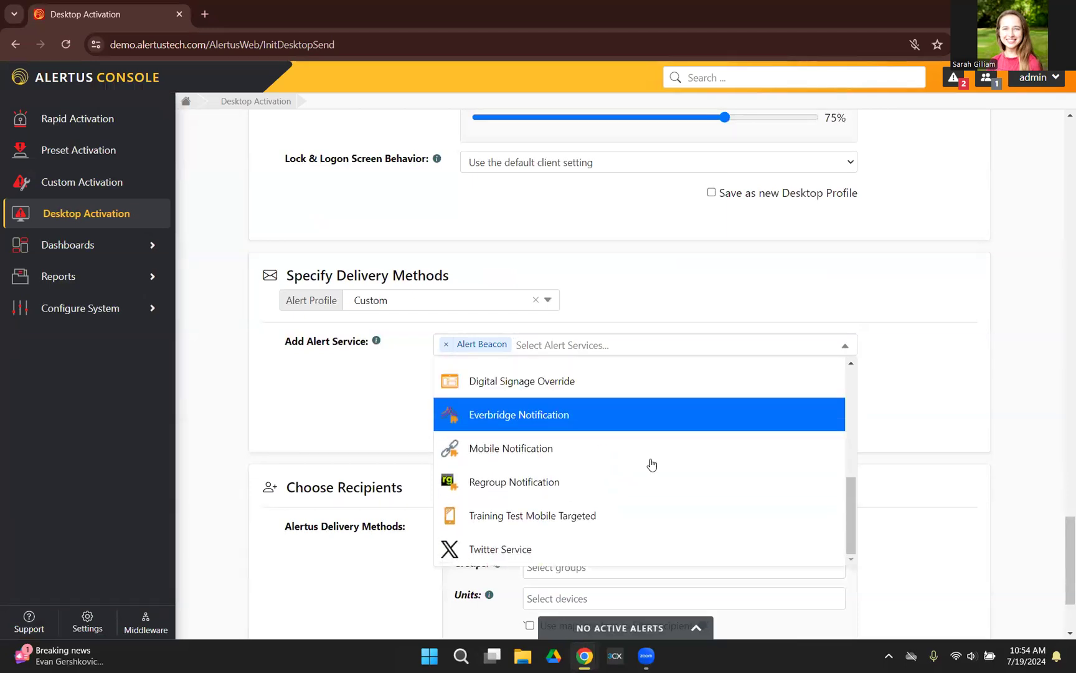
pyautogui.click(624, 523)
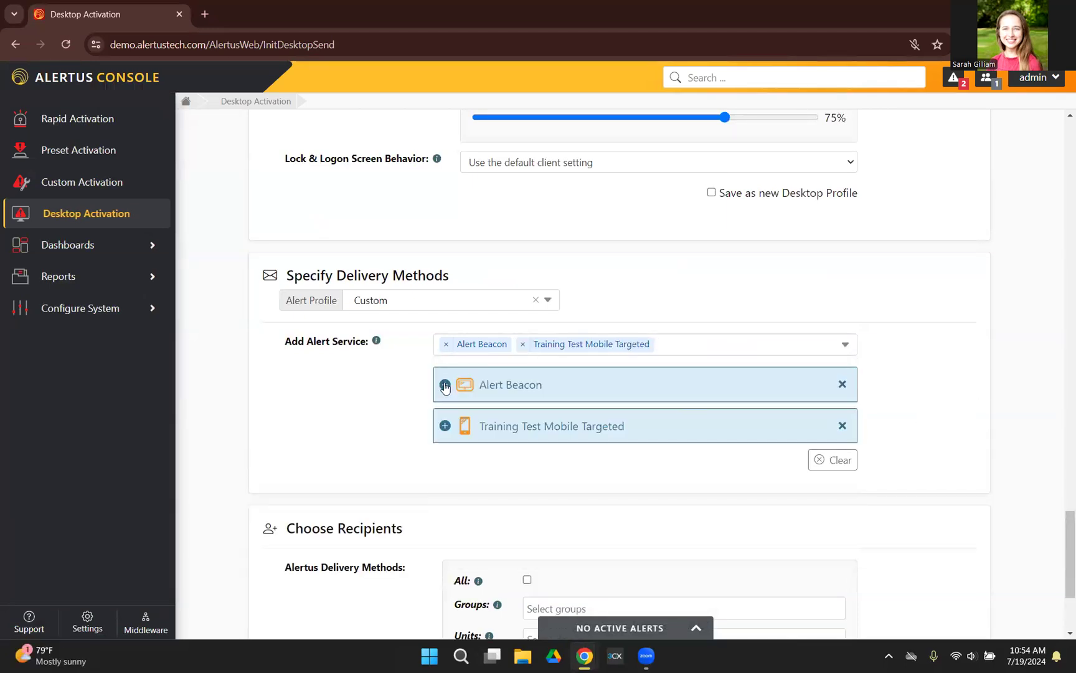
# Step: Set the Alert Beacon's initial settings to a 30-second duration, Max audible intensity and the LED Medley #1 visual alert
pyautogui.click(444, 385)
pyautogui.scroll(-3, 476, 387)
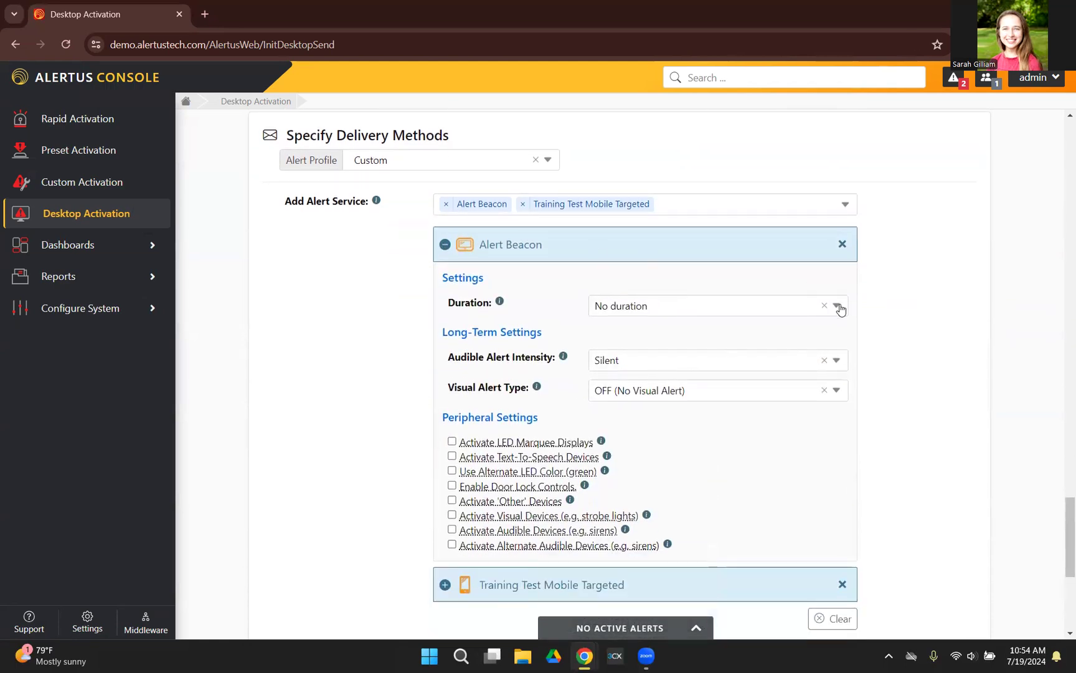
pyautogui.click(837, 306)
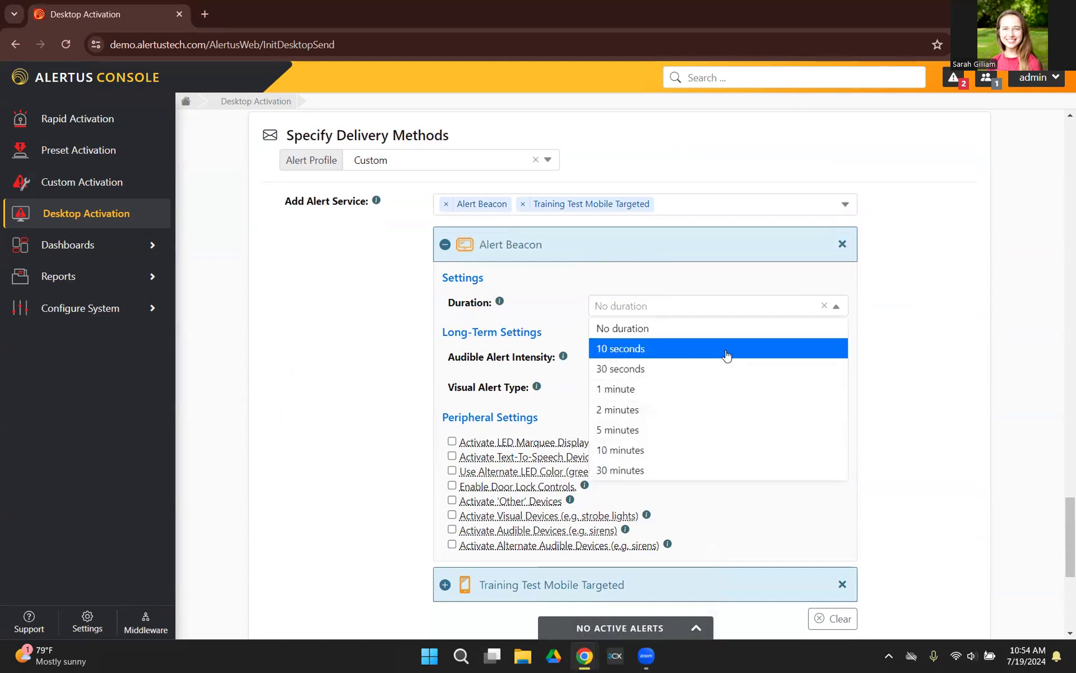
pyautogui.click(705, 367)
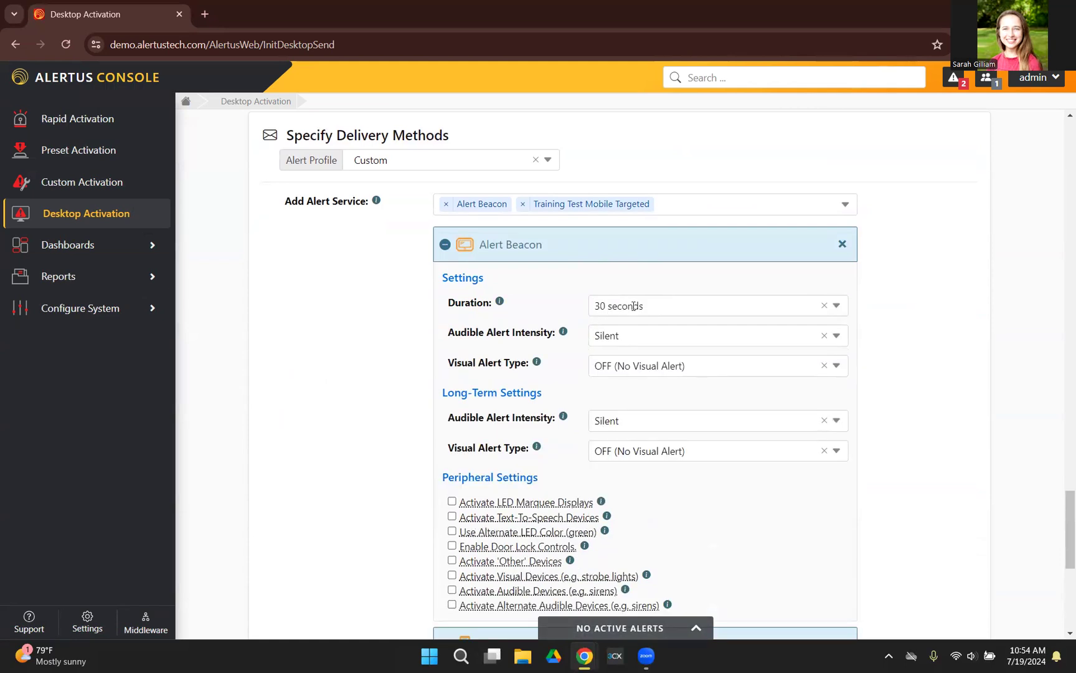
pyautogui.scroll(-1, 673, 319)
pyautogui.click(674, 265)
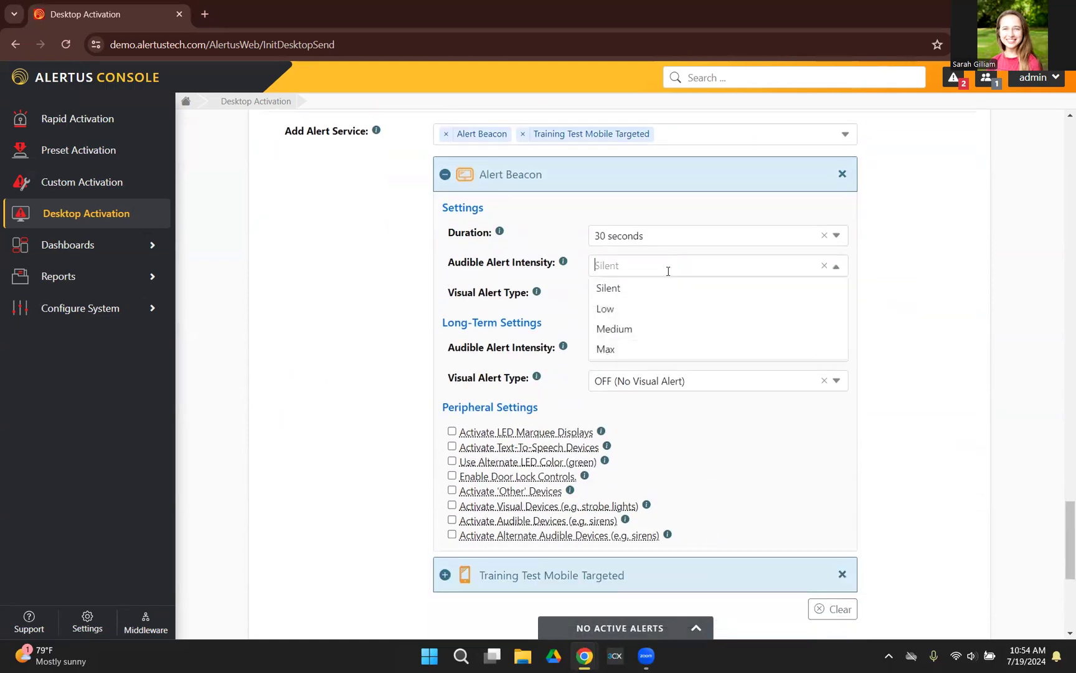
pyautogui.click(650, 351)
pyautogui.click(645, 357)
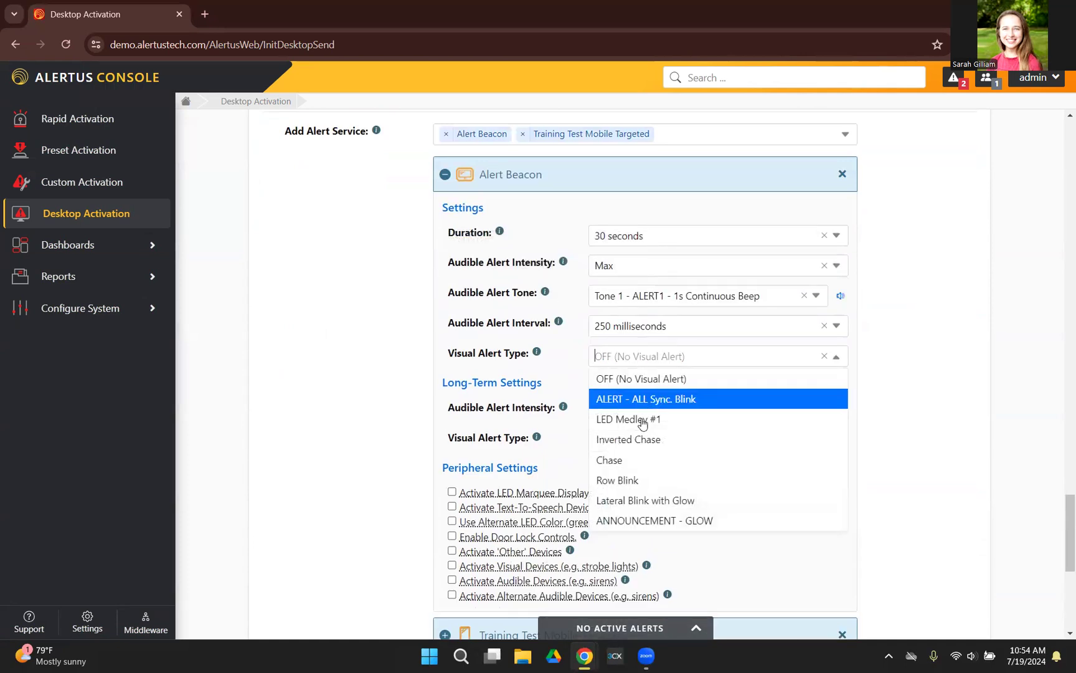
pyautogui.click(642, 421)
# Step: Set the Alert Beacon's long-term settings to Low audible intensity and the Row Blink visual alert
pyautogui.scroll(-2, 521, 361)
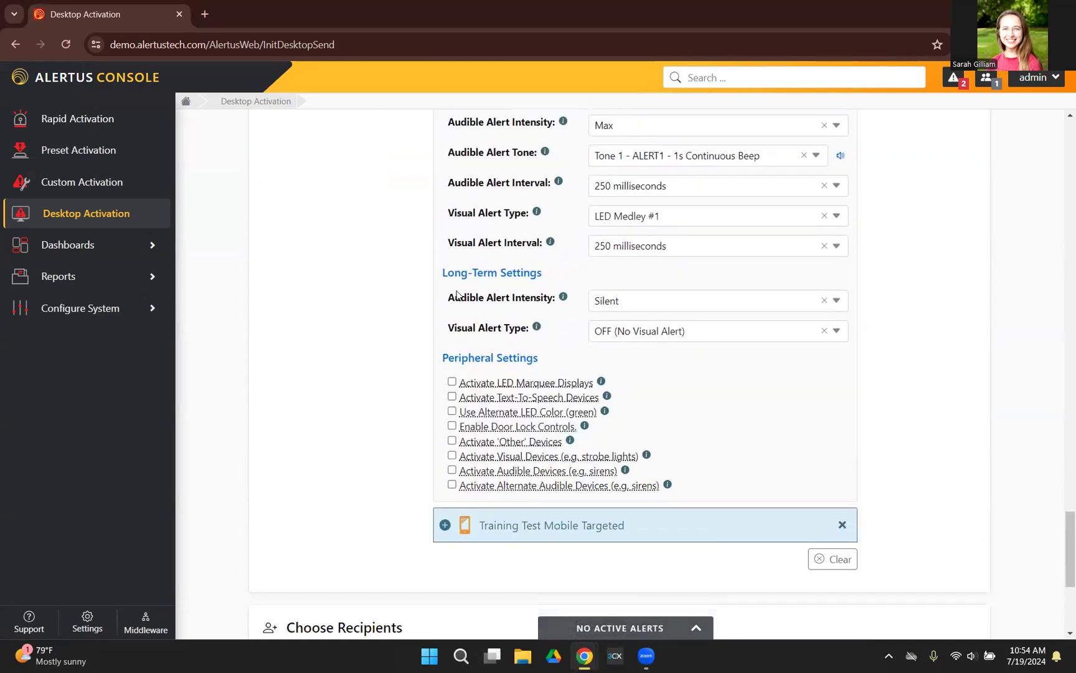
pyautogui.click(672, 298)
pyautogui.click(639, 351)
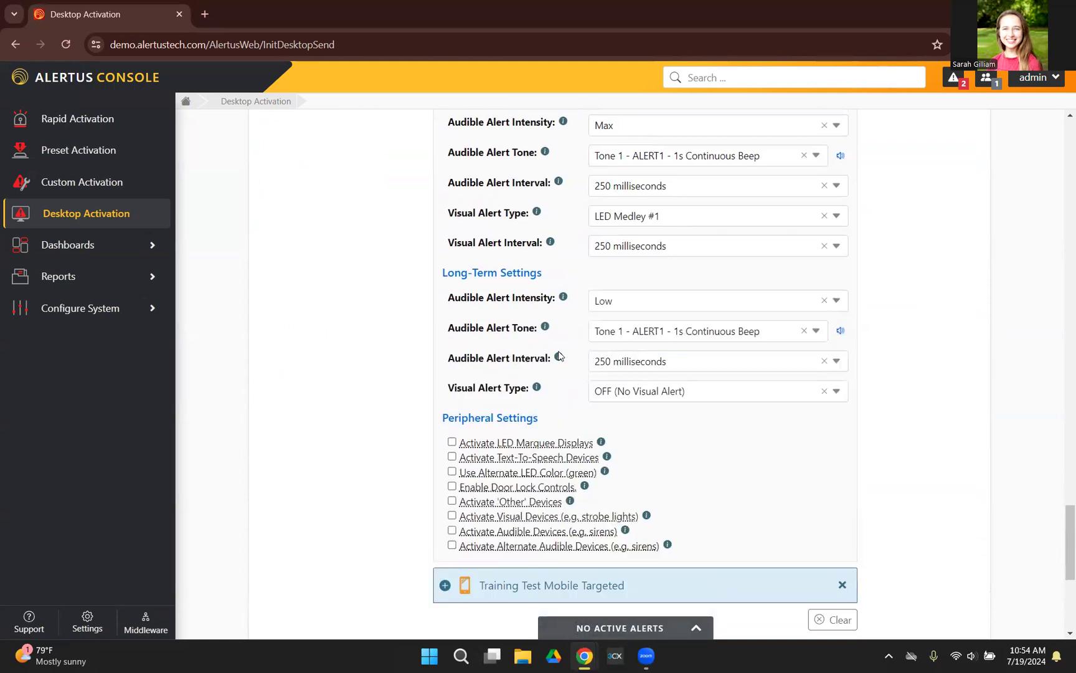
pyautogui.scroll(-1, 509, 365)
pyautogui.click(698, 321)
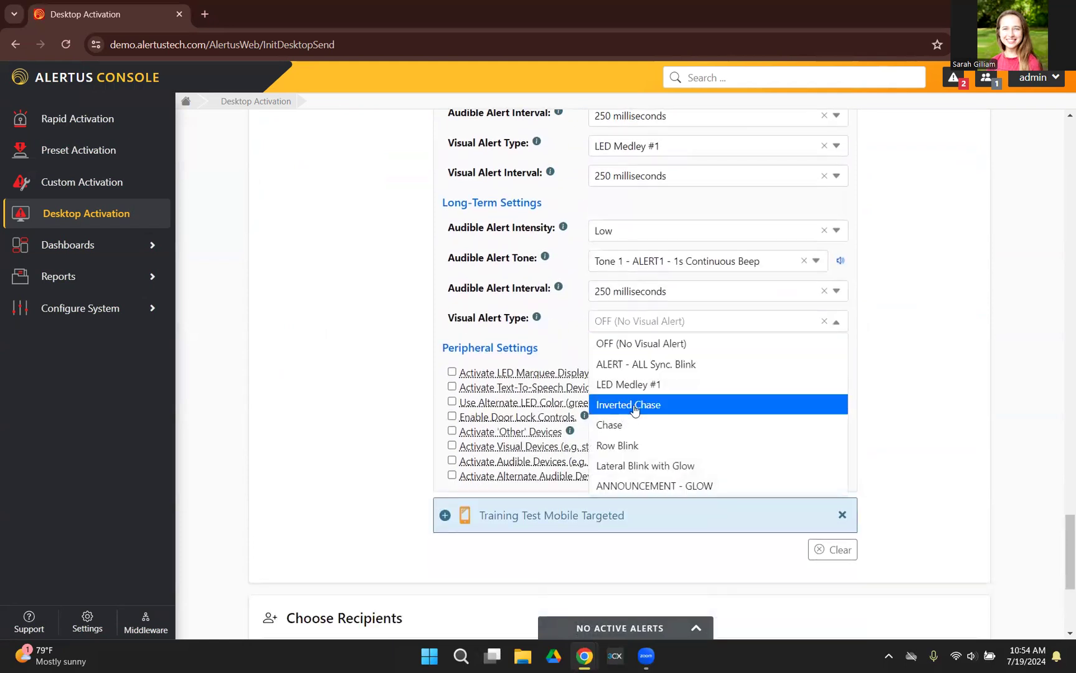
pyautogui.click(680, 445)
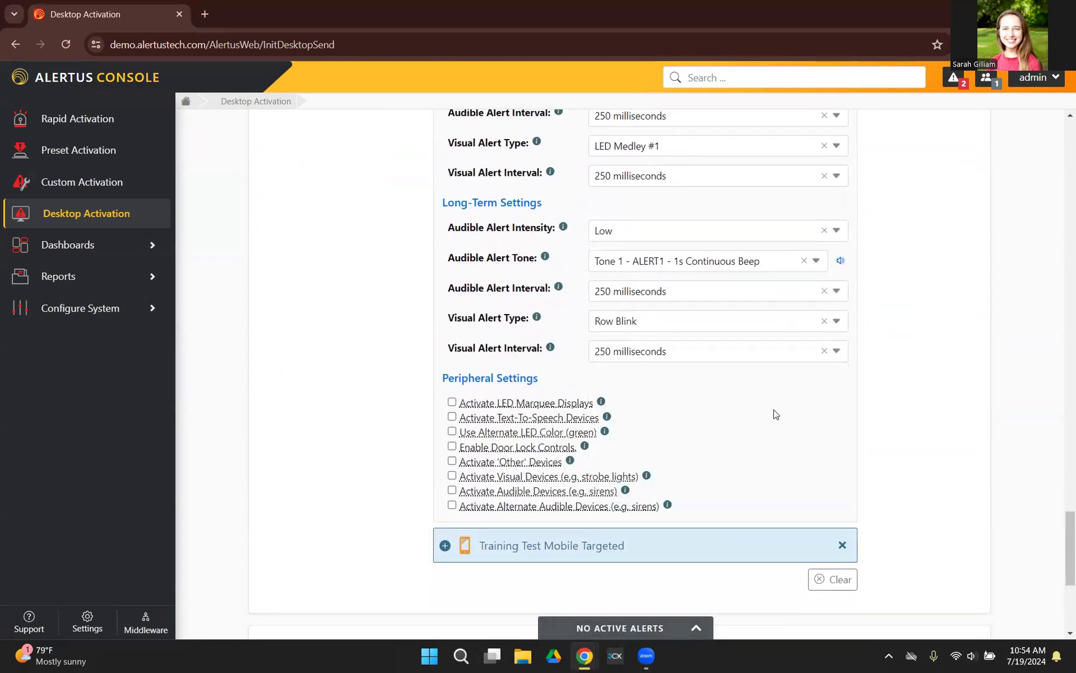
# Step: Enable LED marquee displays and the alternate green LED color for the Alert Beacon, and collapse its settings
pyautogui.scroll(-1, 775, 414)
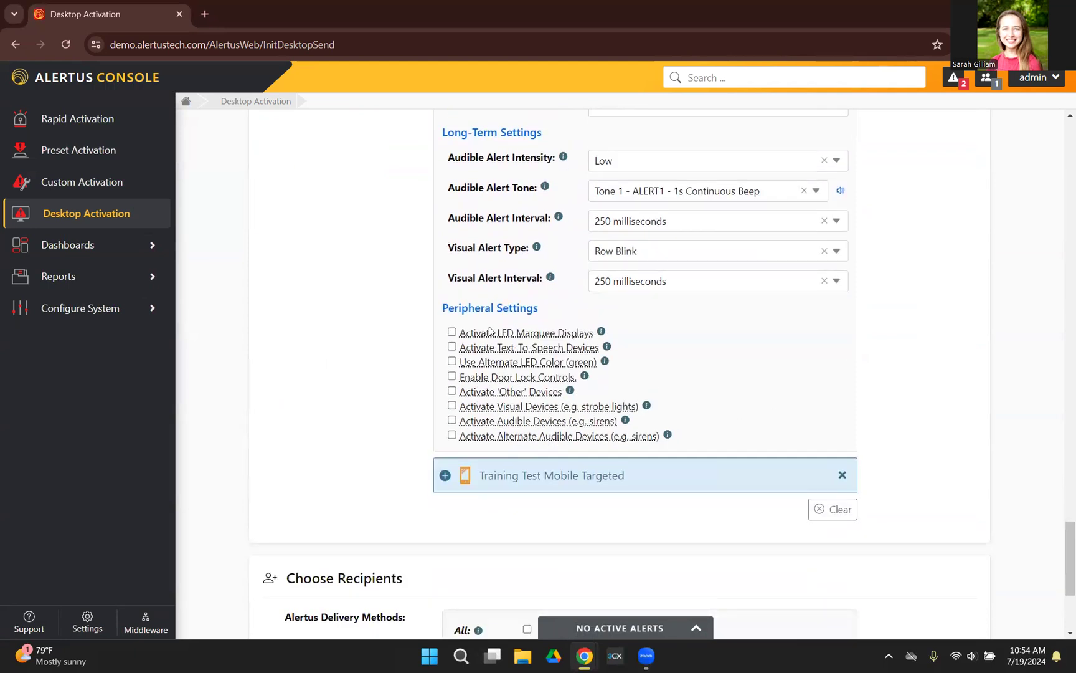
pyautogui.click(453, 334)
pyautogui.click(453, 363)
pyautogui.scroll(7, 334, 381)
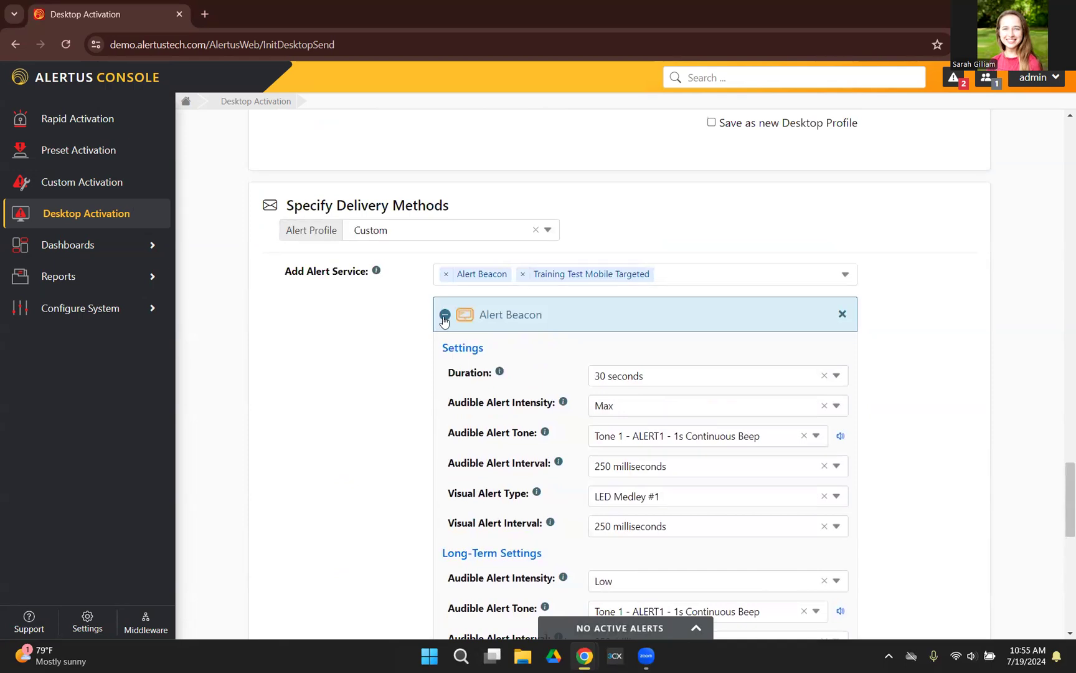
pyautogui.click(444, 316)
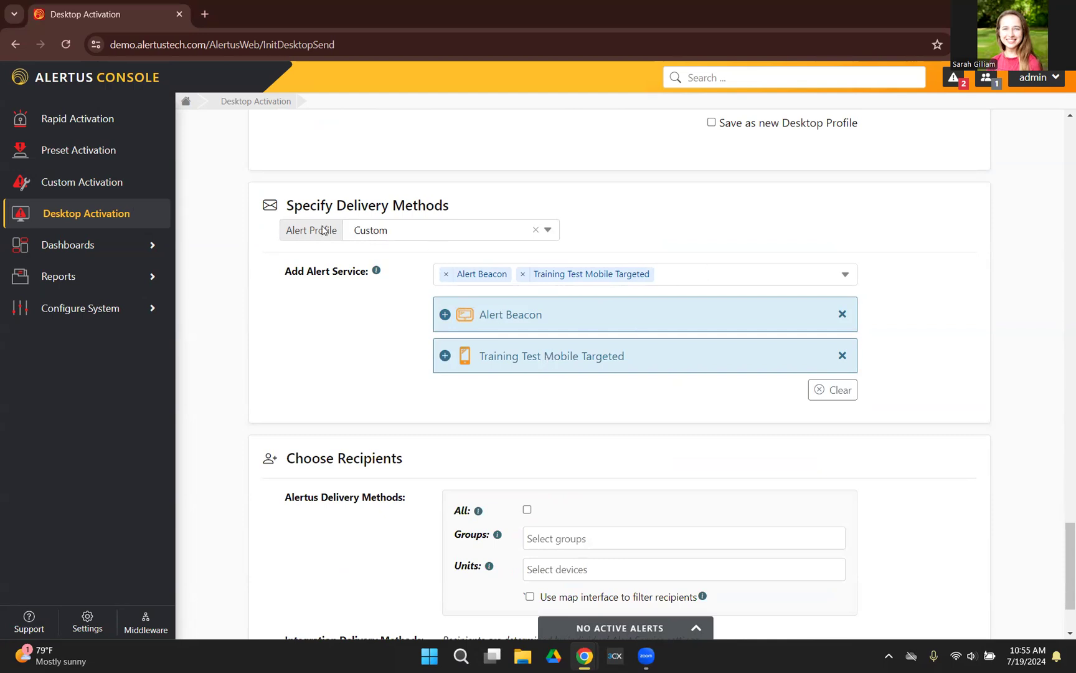
# Step: Apply the System Test alert profile to the delivery methods
pyautogui.click(548, 232)
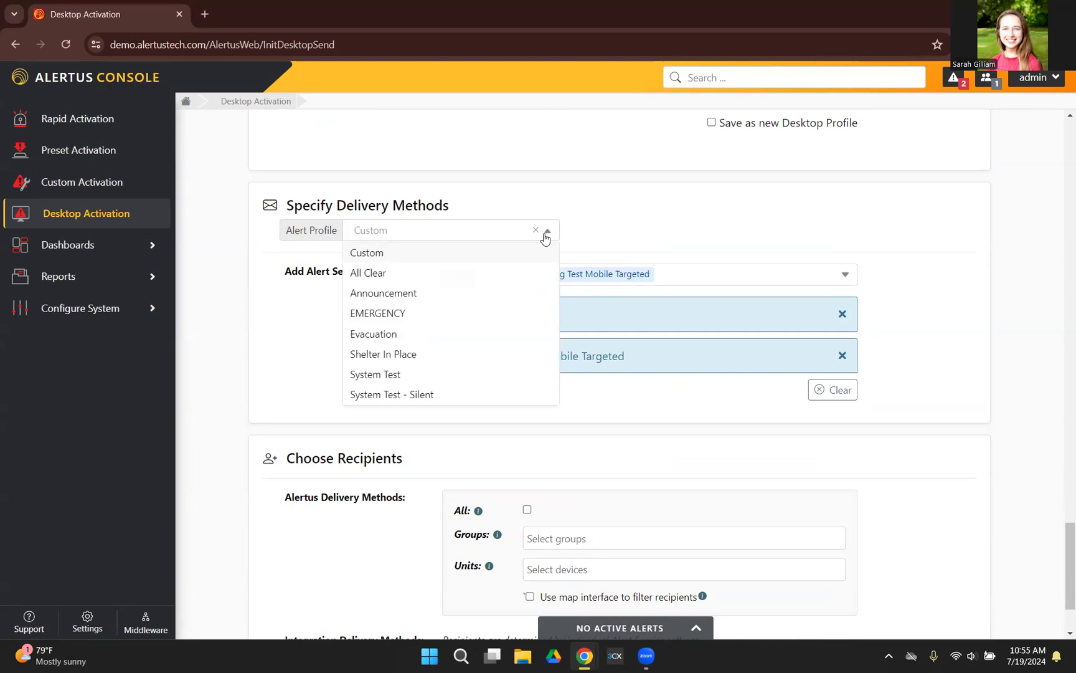
pyautogui.click(436, 374)
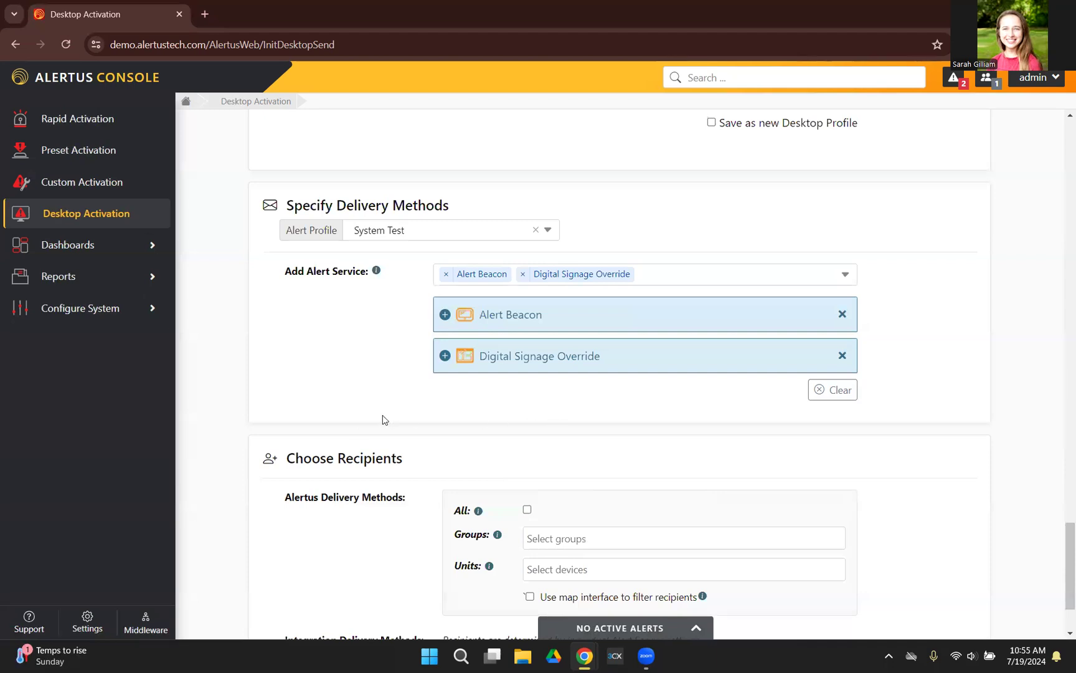
pyautogui.scroll(20, 516, 409)
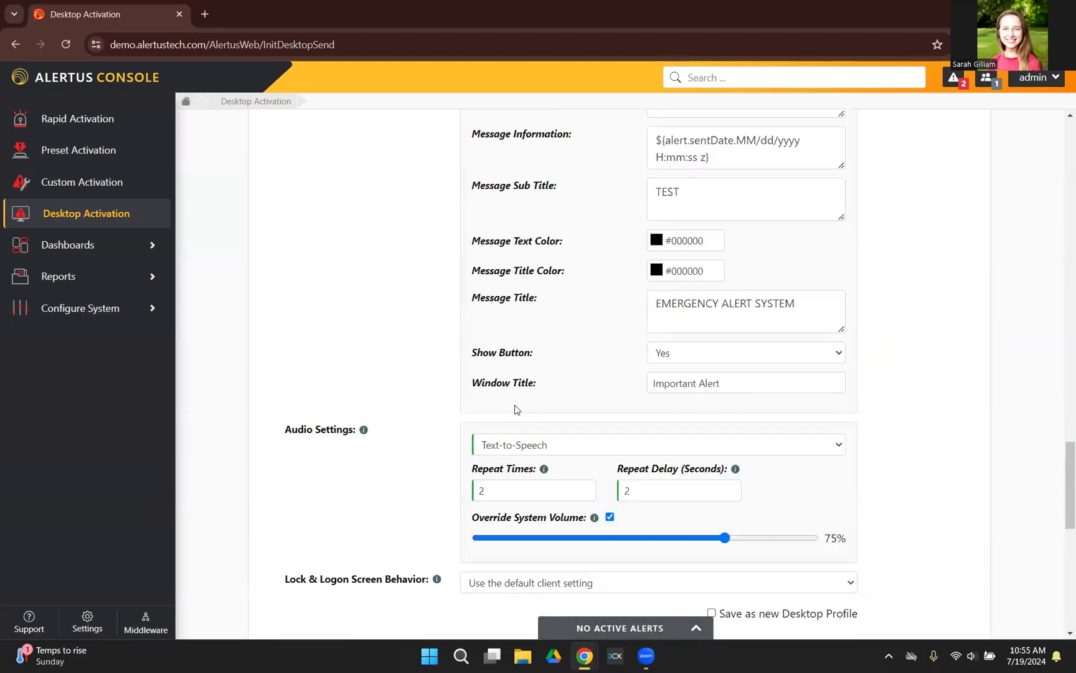
pyautogui.scroll(-2, 490, 400)
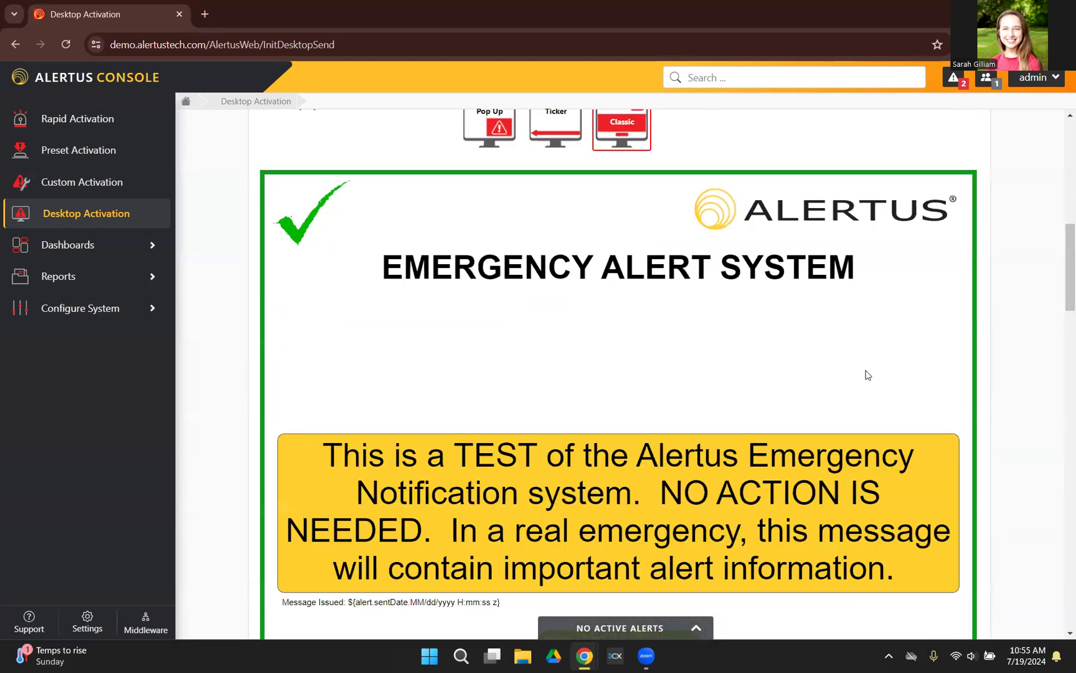